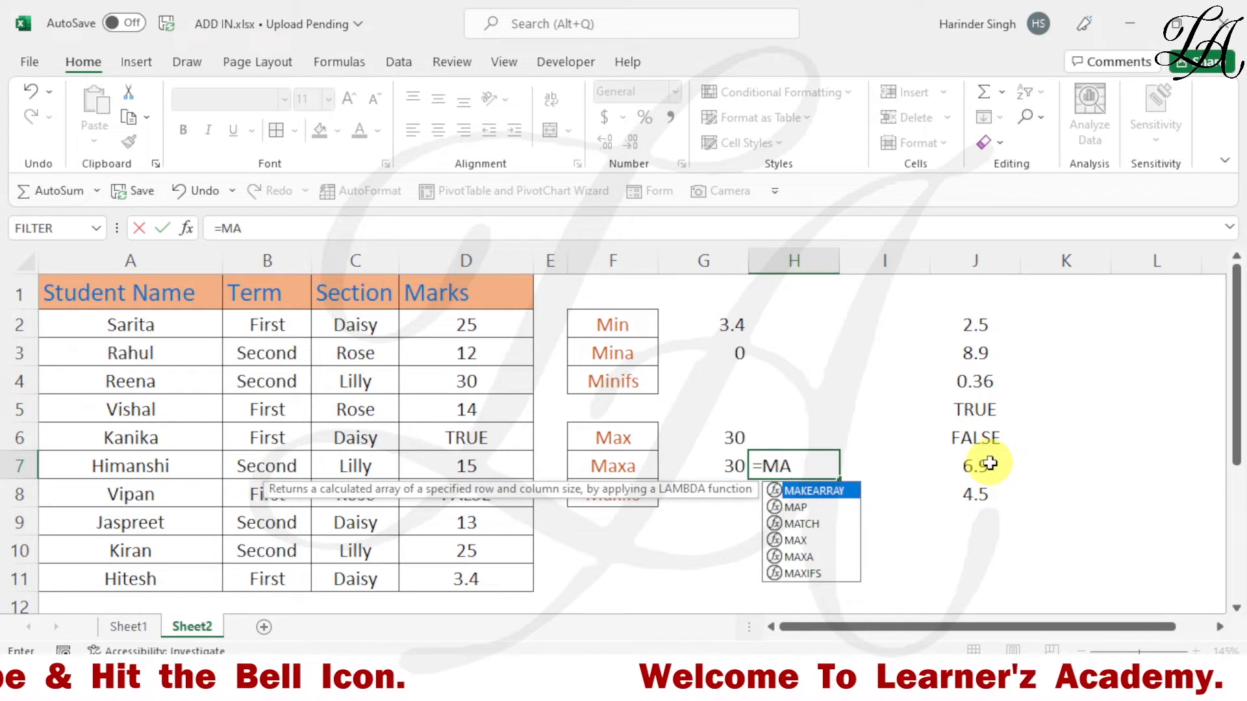
- Complete the formula in H7 as =MAXA(J2:J8) to find the largest value including logical values
type("XA(")
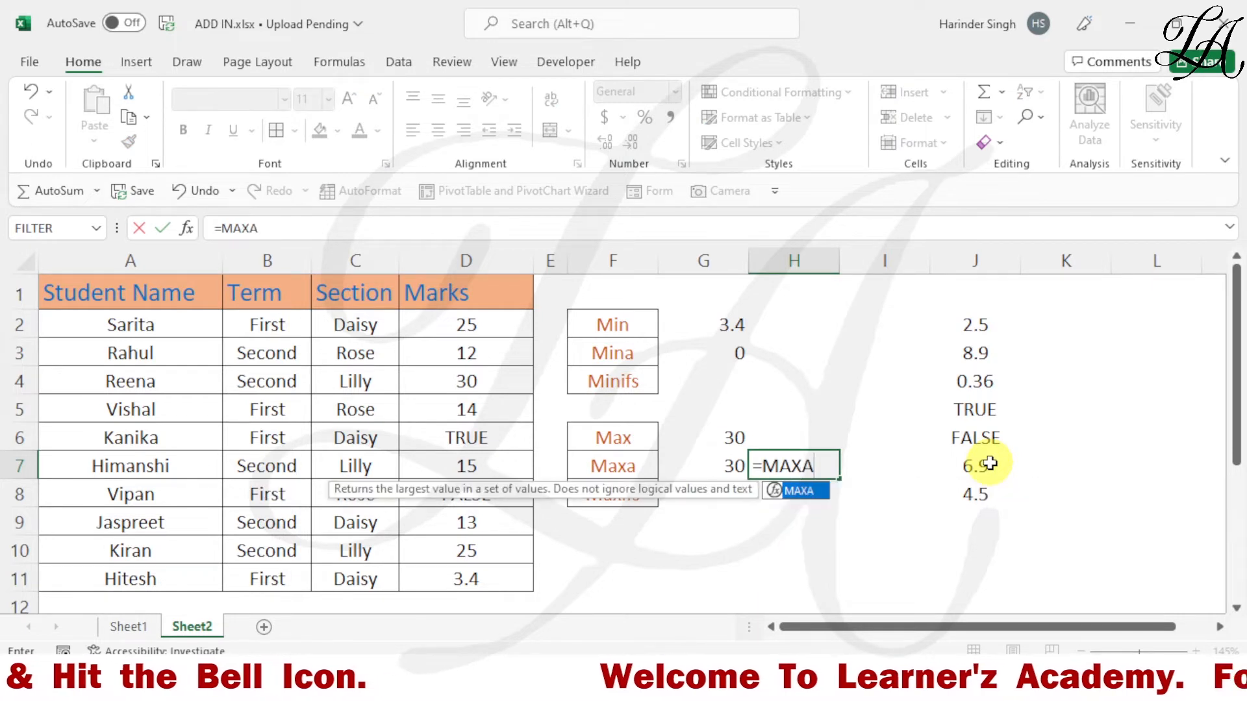
left_click_drag(974, 325, 986, 487)
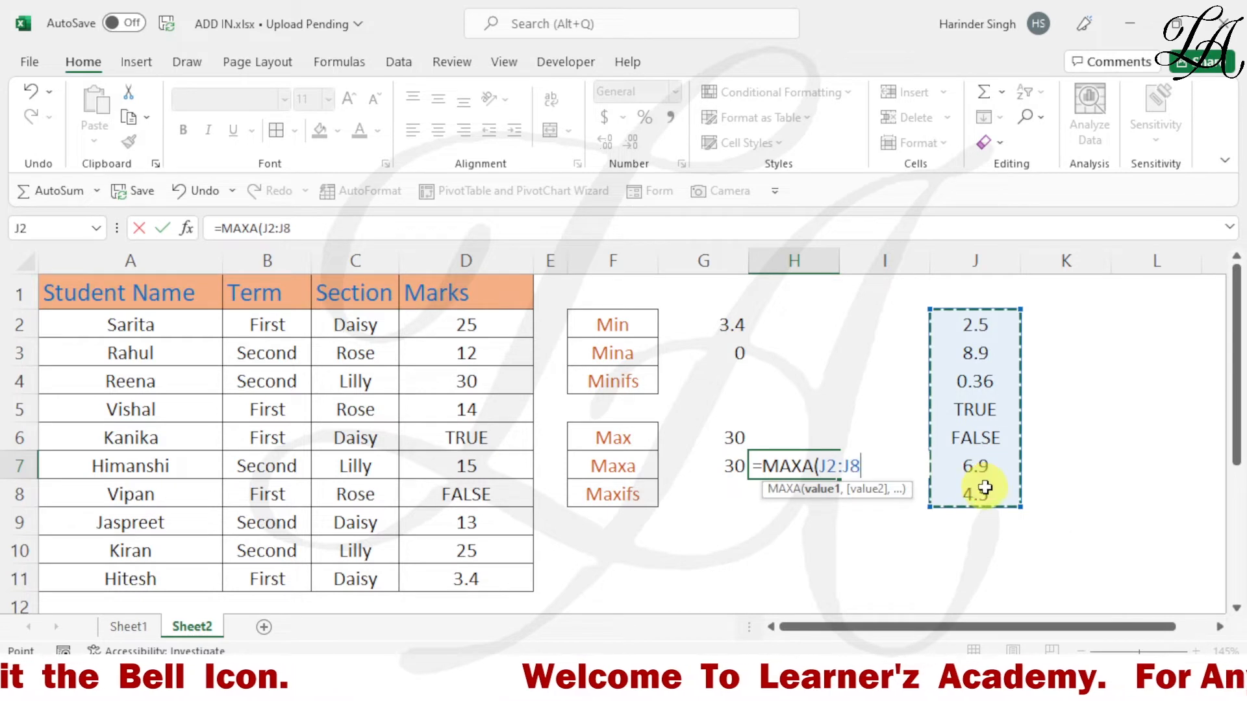
type(")")
key("Return")
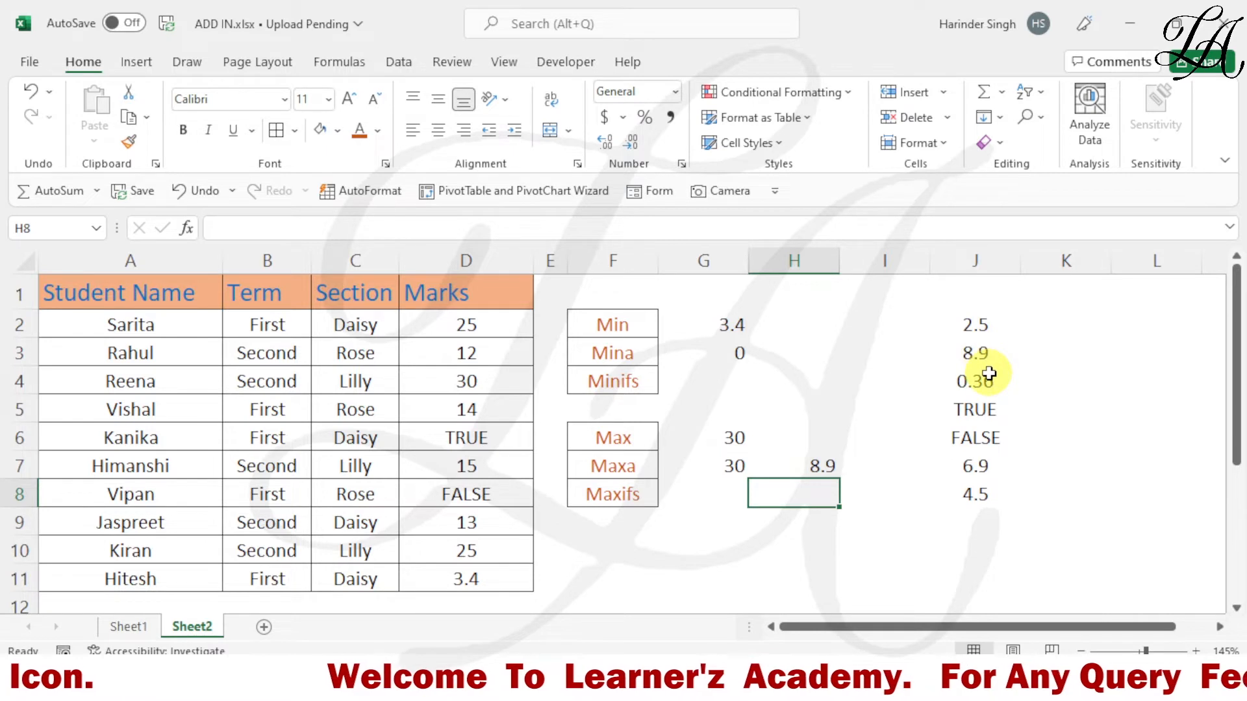
- Enter the test values 0.6, 0.2, 0.3 and TRUE in cells K3 to K6
left_click(1063, 364)
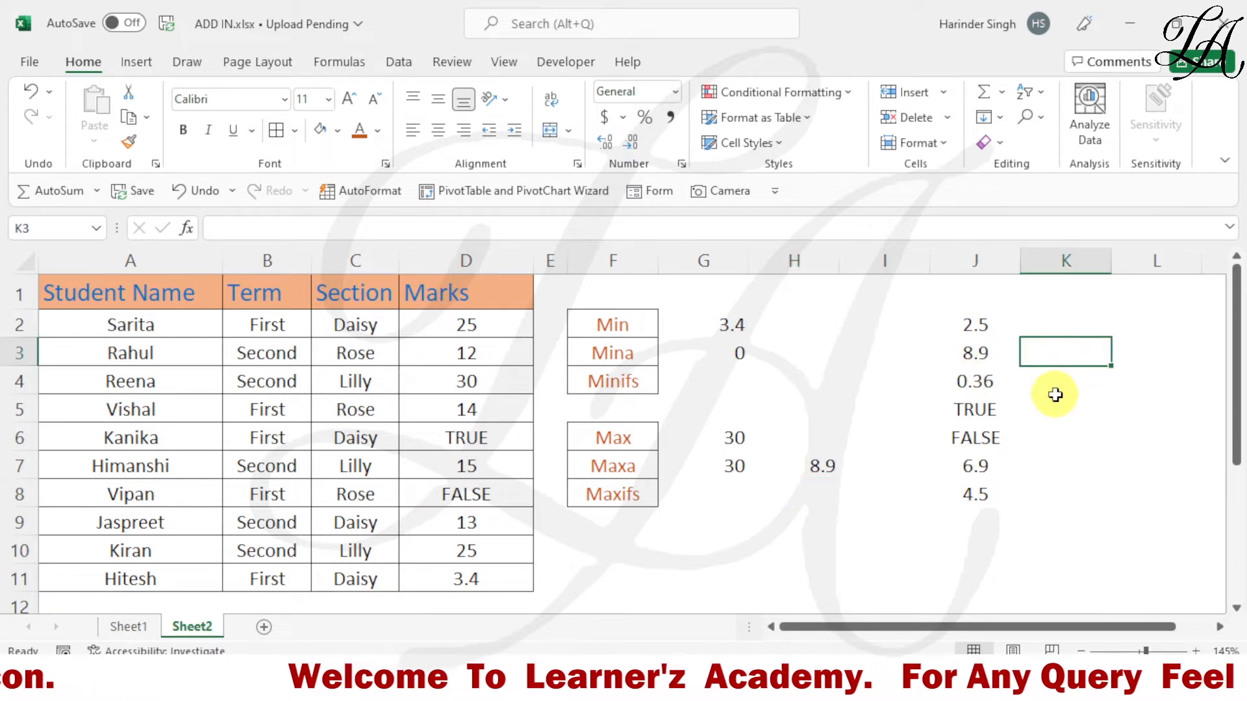
type(".6")
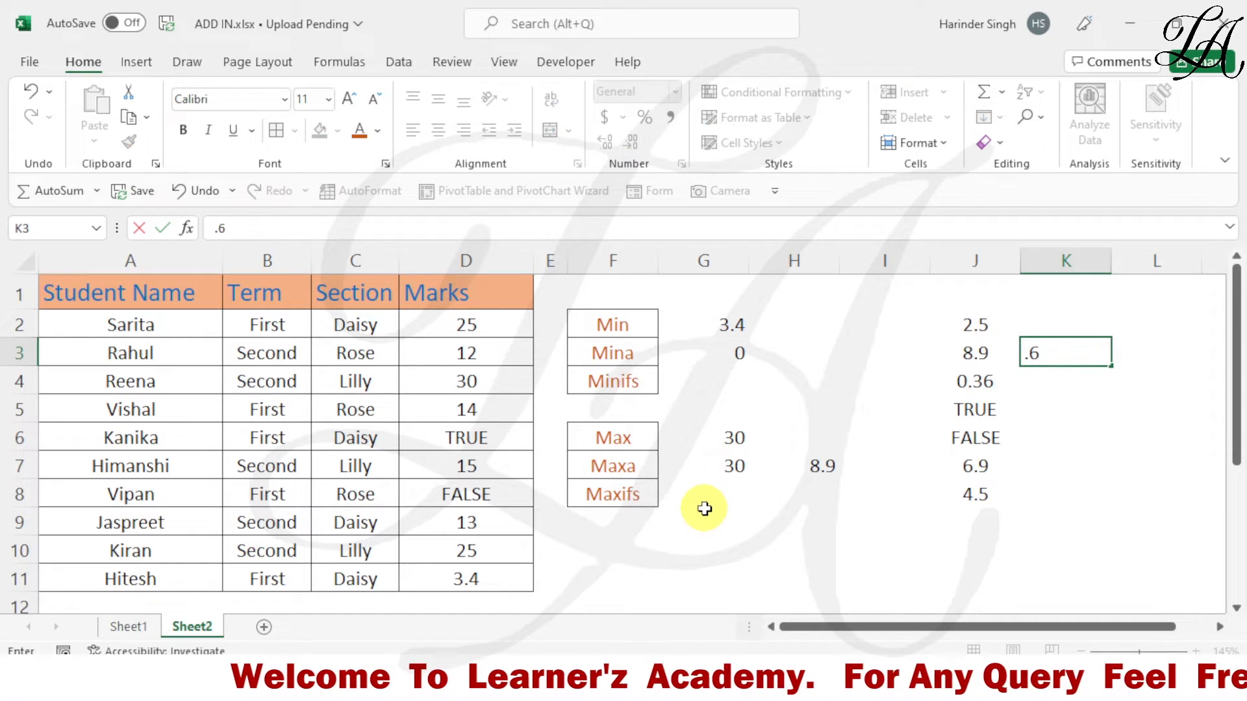
key("Return")
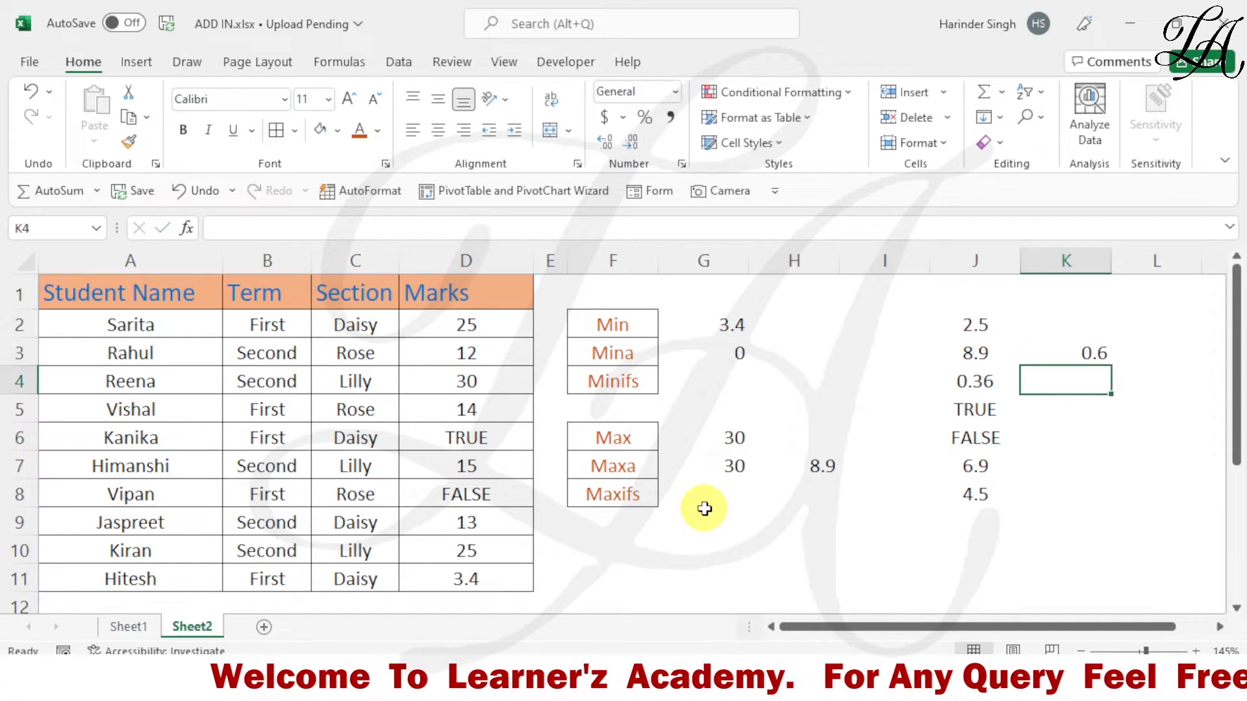
type(".2")
key("Return")
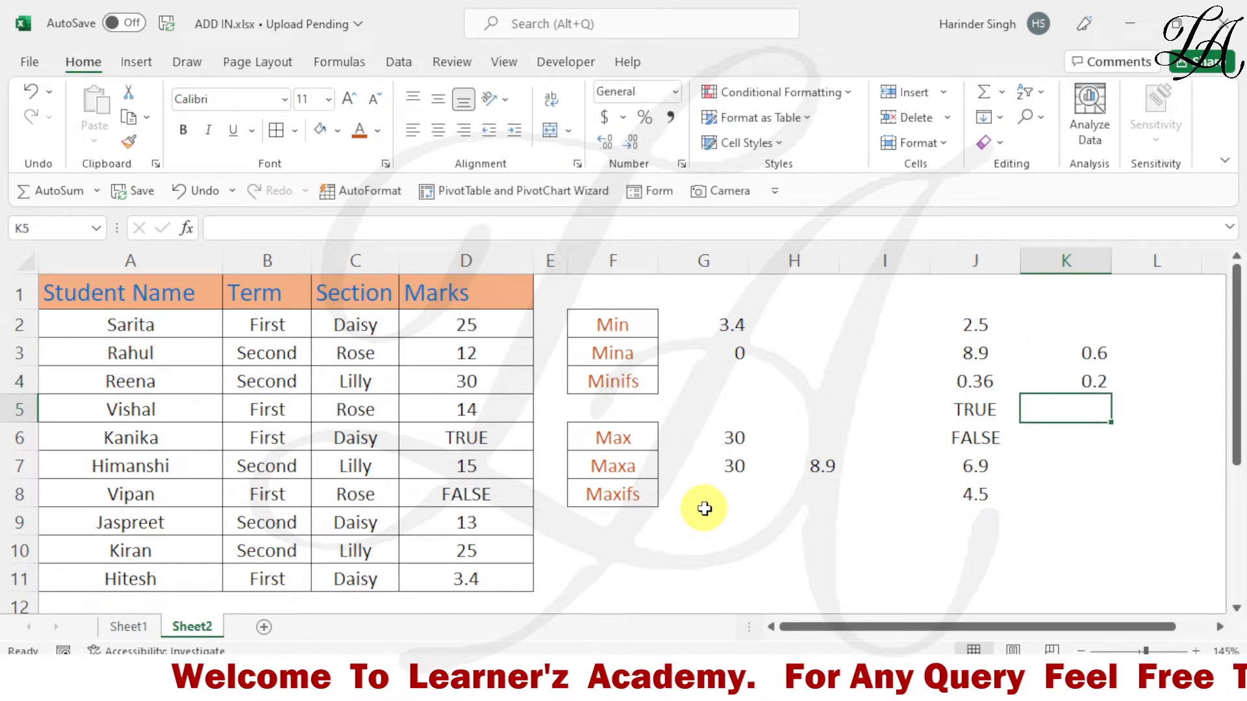
type(".3")
key("Return")
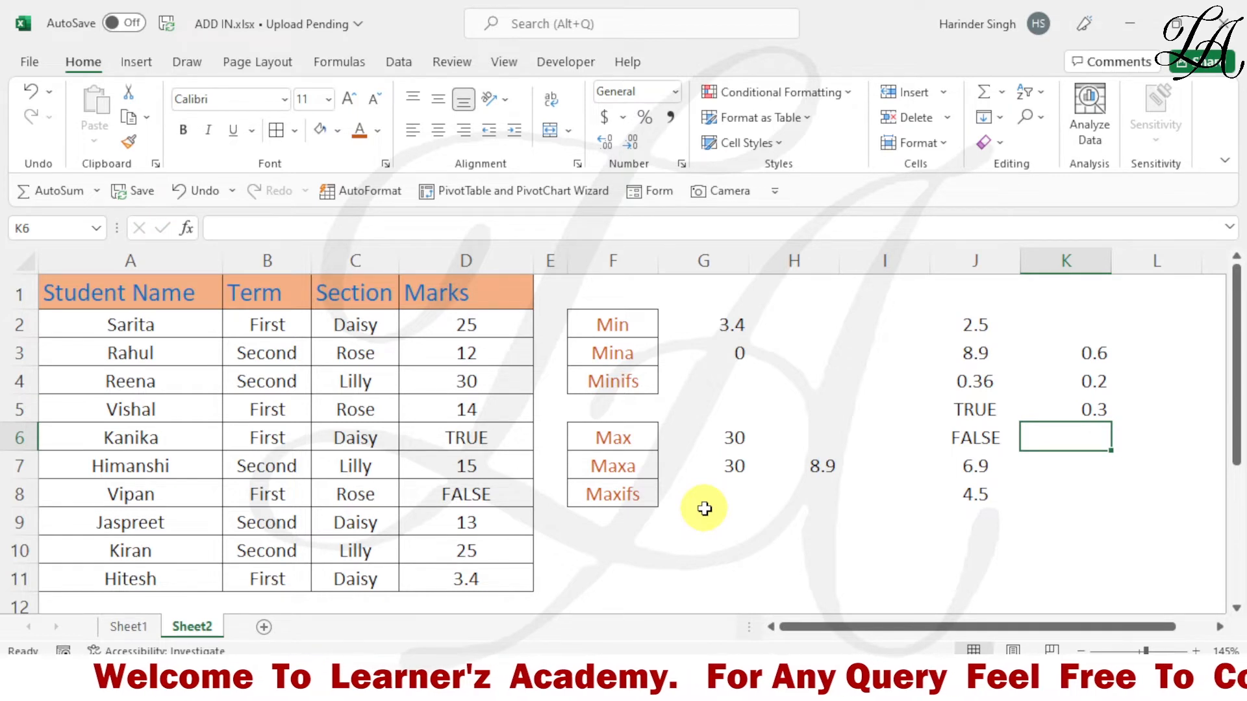
type("TRUE")
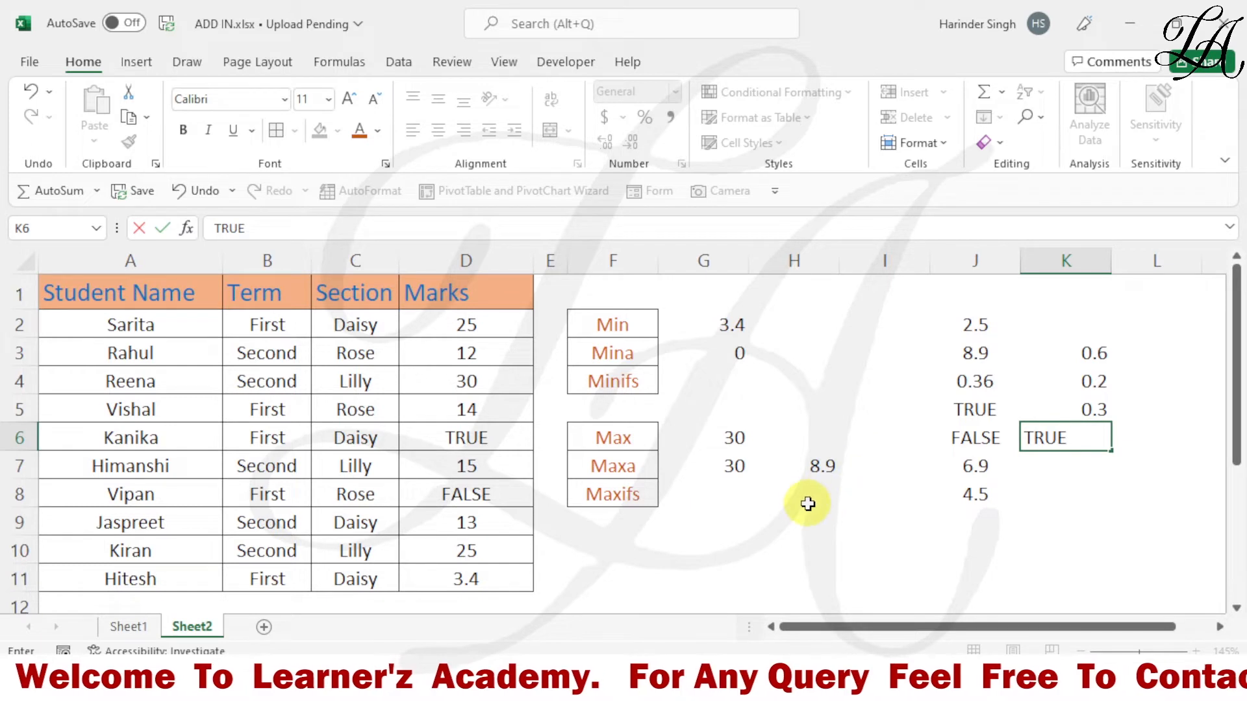
- Enter =MAXA(K3:K7) in H6 and compare its result with the TRUE value in K6
left_click(838, 438)
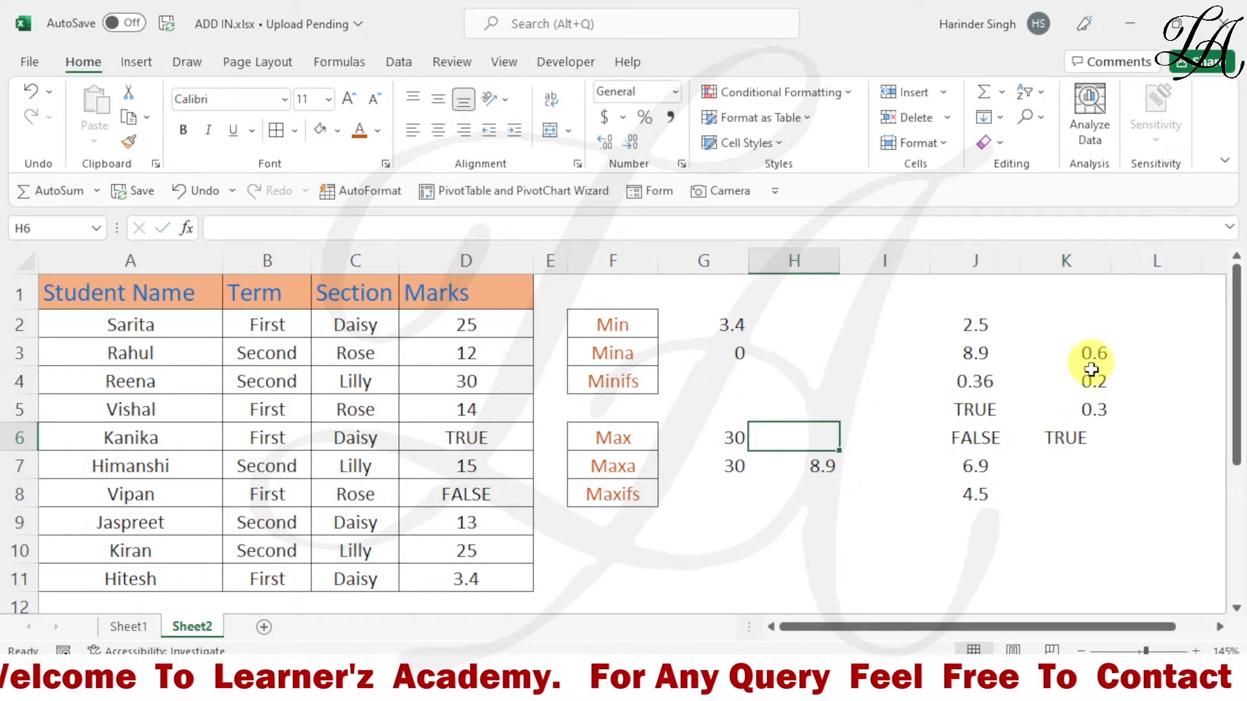
type("=")
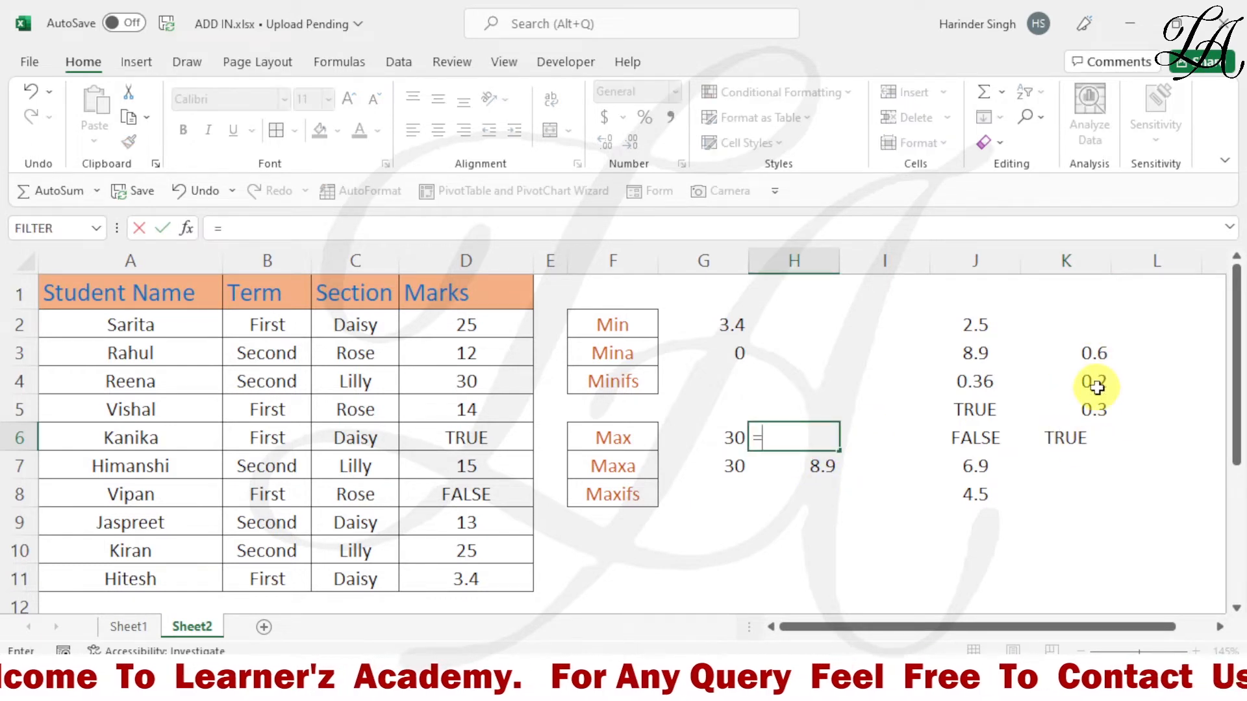
type("MAX")
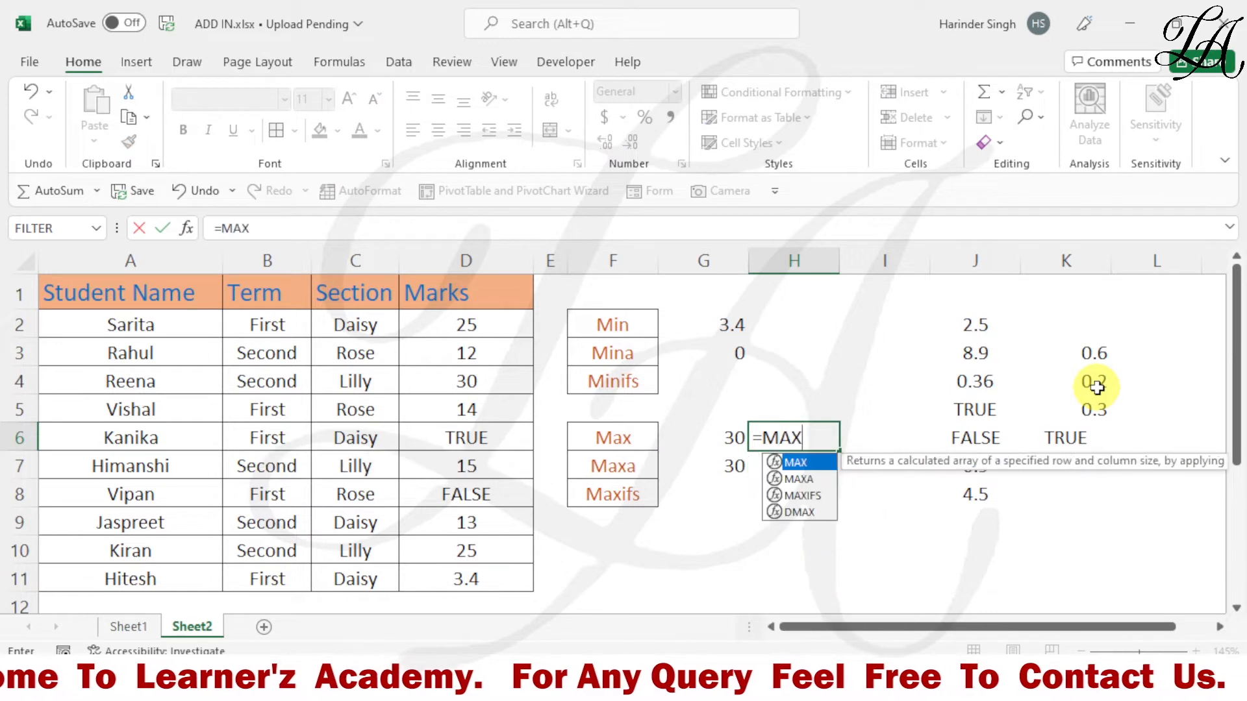
type("A")
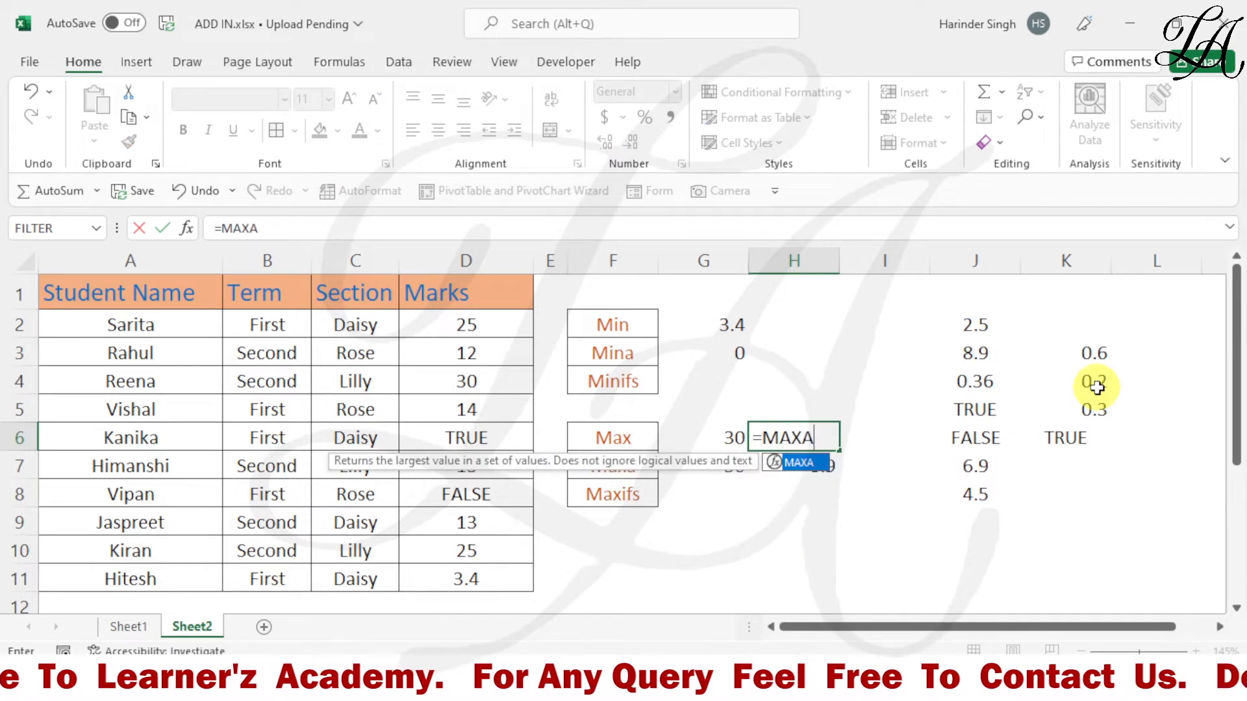
type("(")
left_click_drag(1095, 350, 1087, 457)
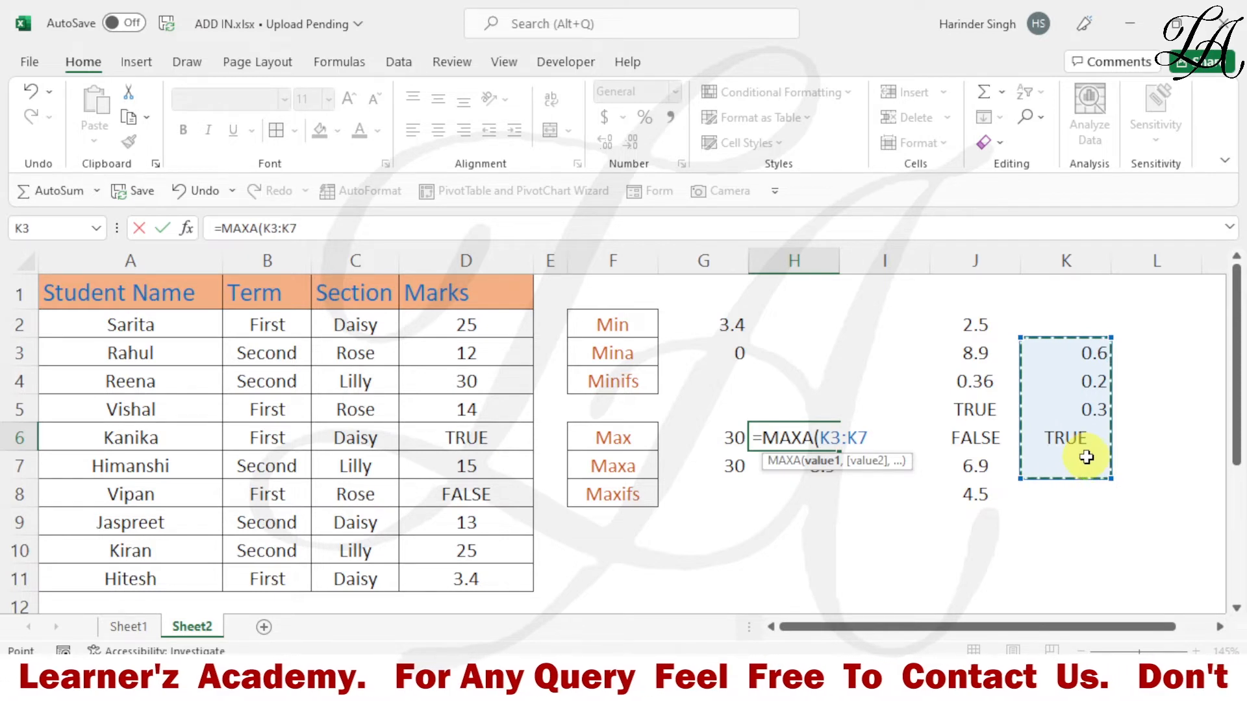
type(")")
key("Return")
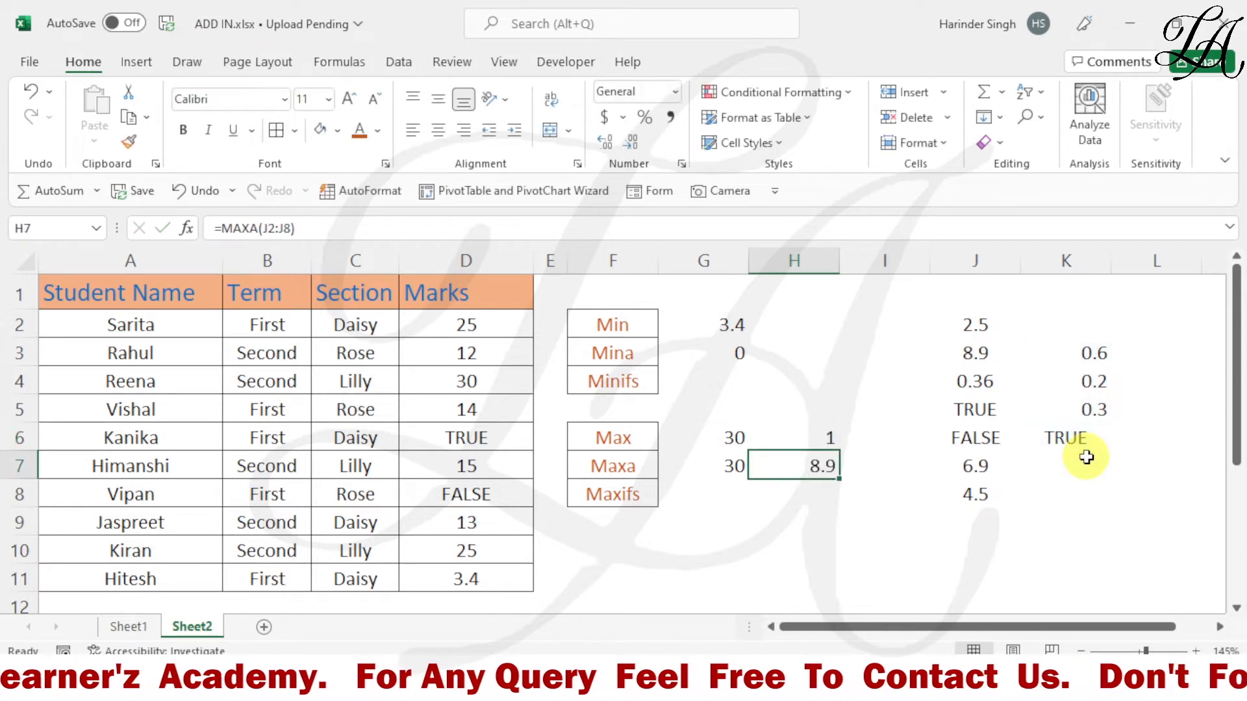
left_click(824, 437)
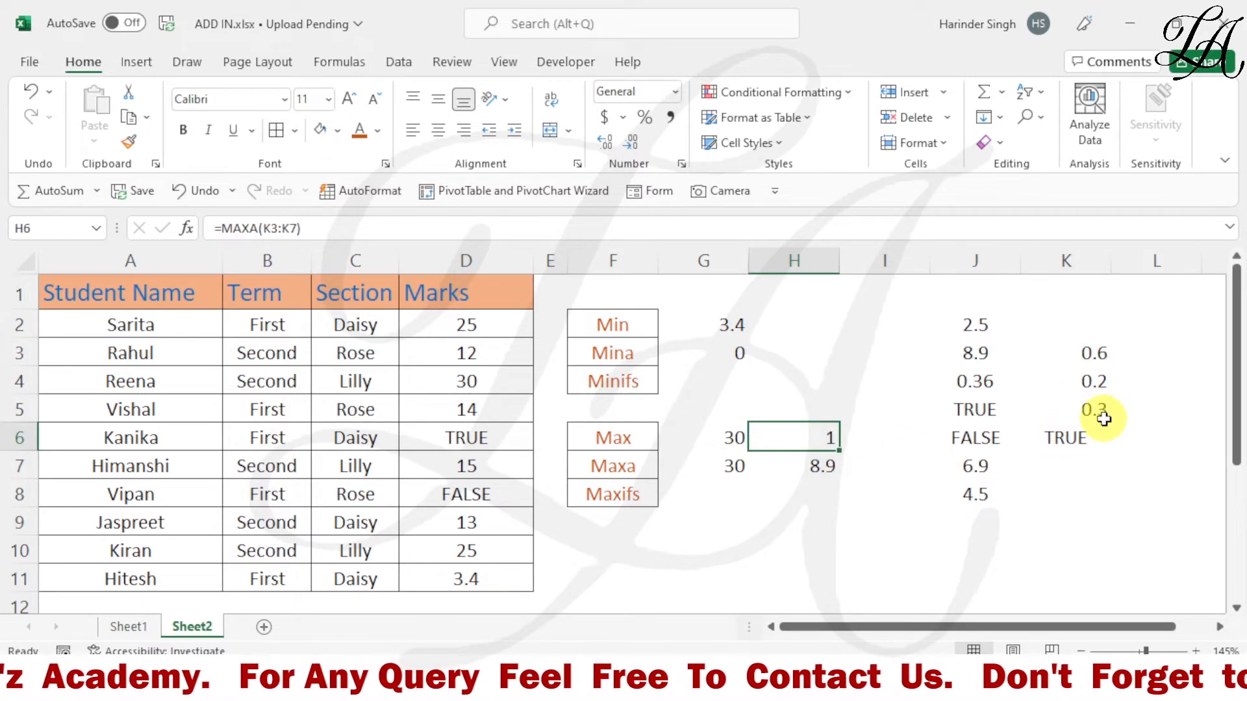
left_click(1068, 440)
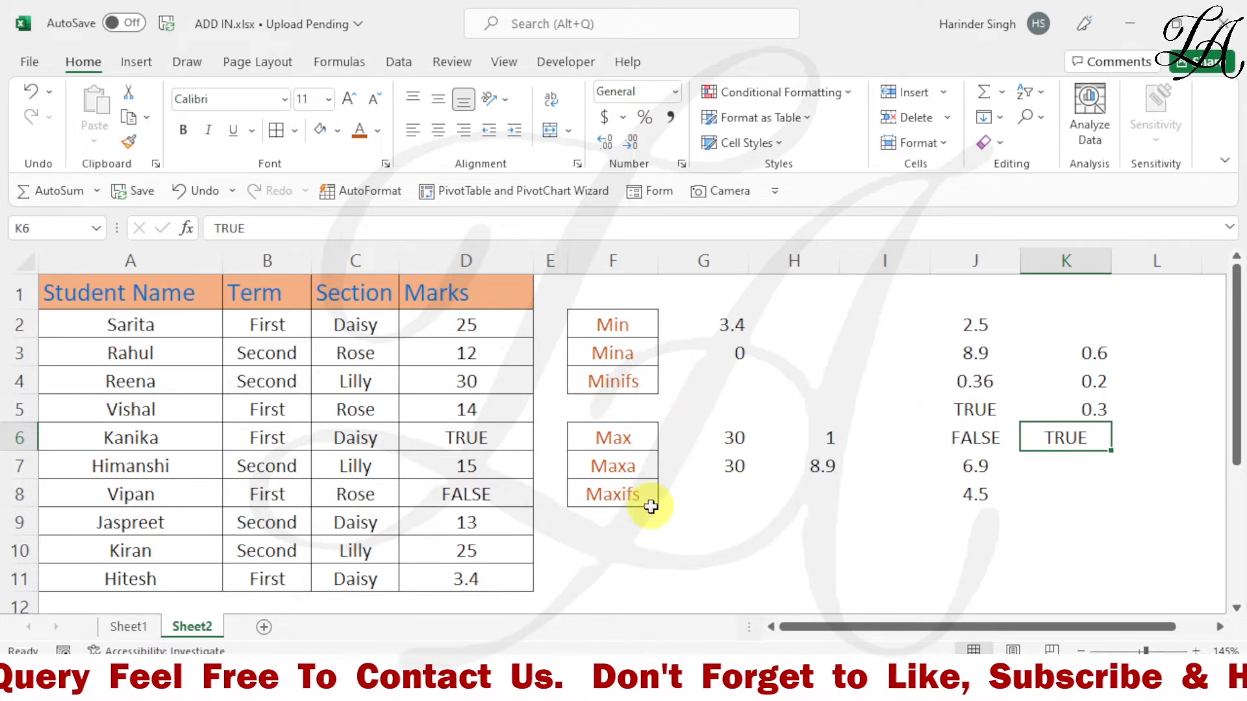
- Clear the test values in J2:K9 and the MAXA test formulas in H6:H8
left_click(720, 382)
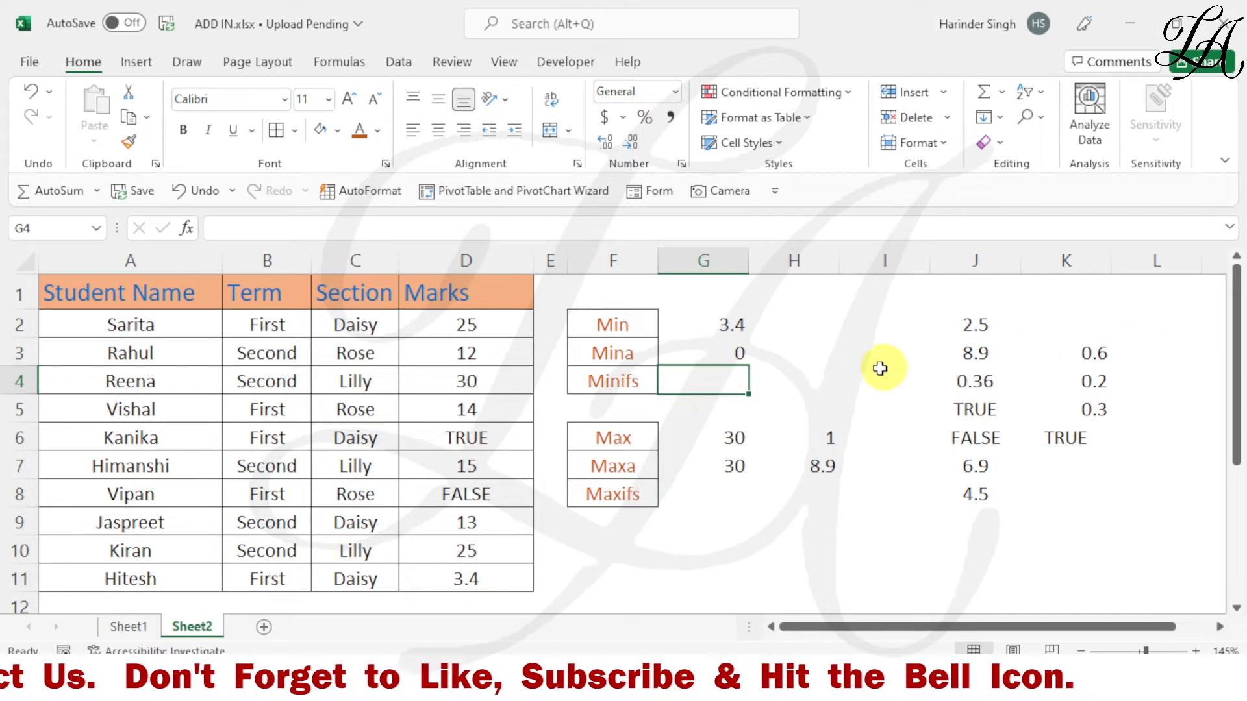
left_click_drag(941, 322, 1080, 513)
key("Delete")
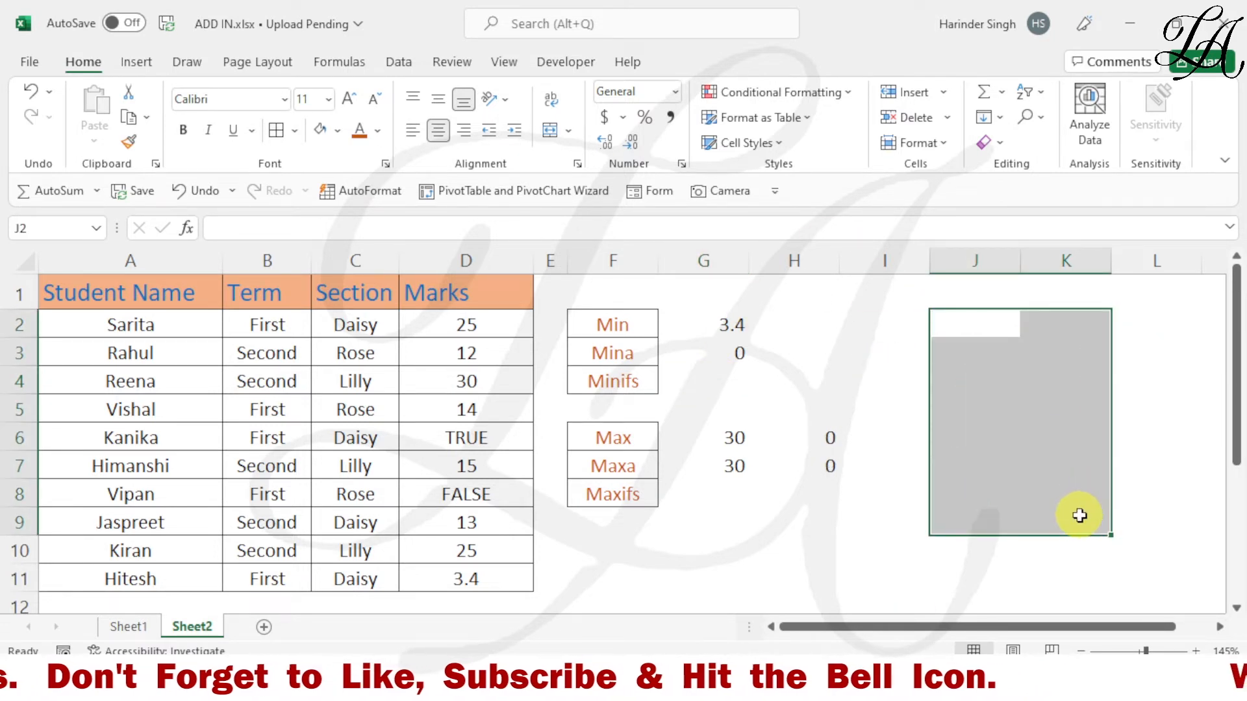
left_click_drag(825, 433, 826, 482)
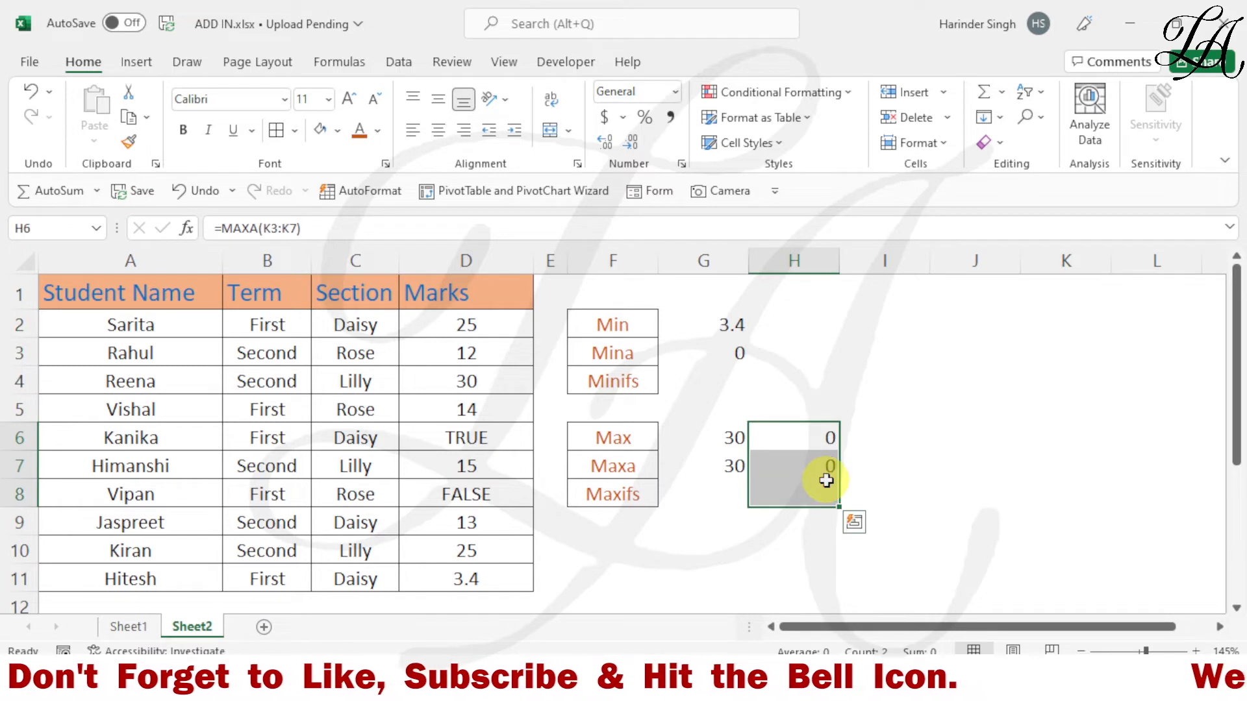
key("Delete")
- Begin a MINIFS formula in G4 with marks D2:D11 as the minimum range and terms B2:B11 as the first criteria range
left_click(732, 384)
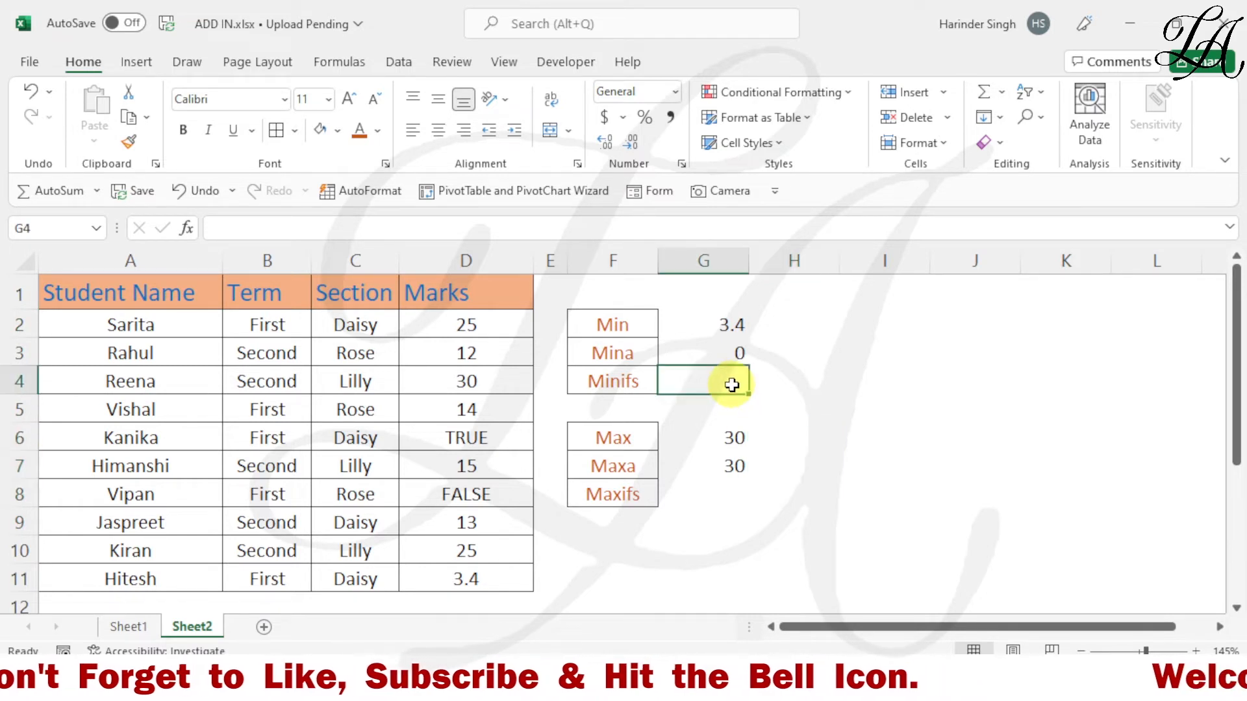
type("=")
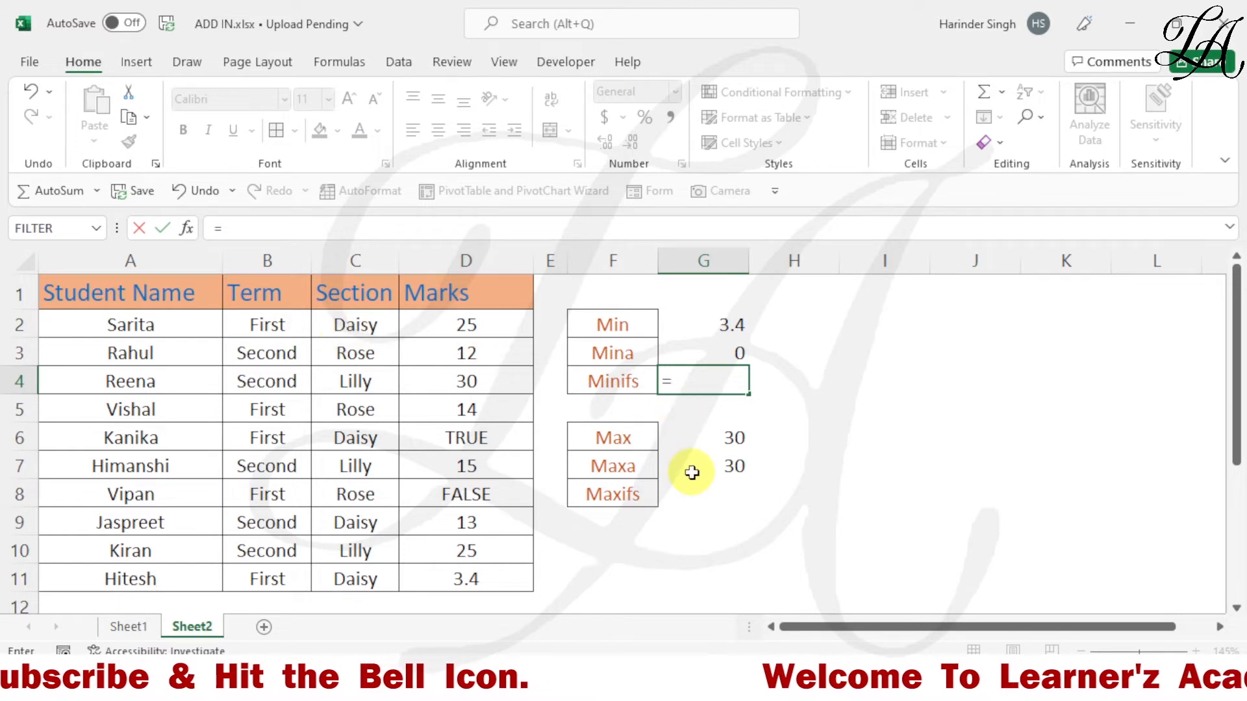
type("MIN")
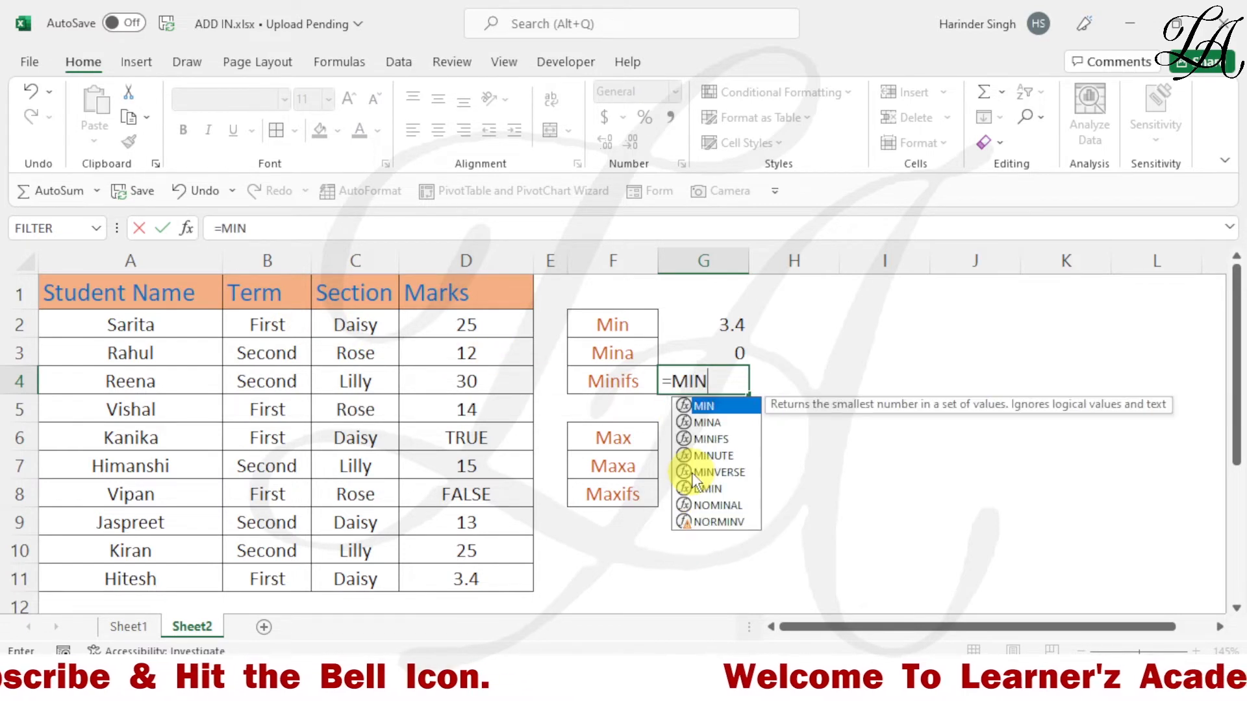
type("IFS")
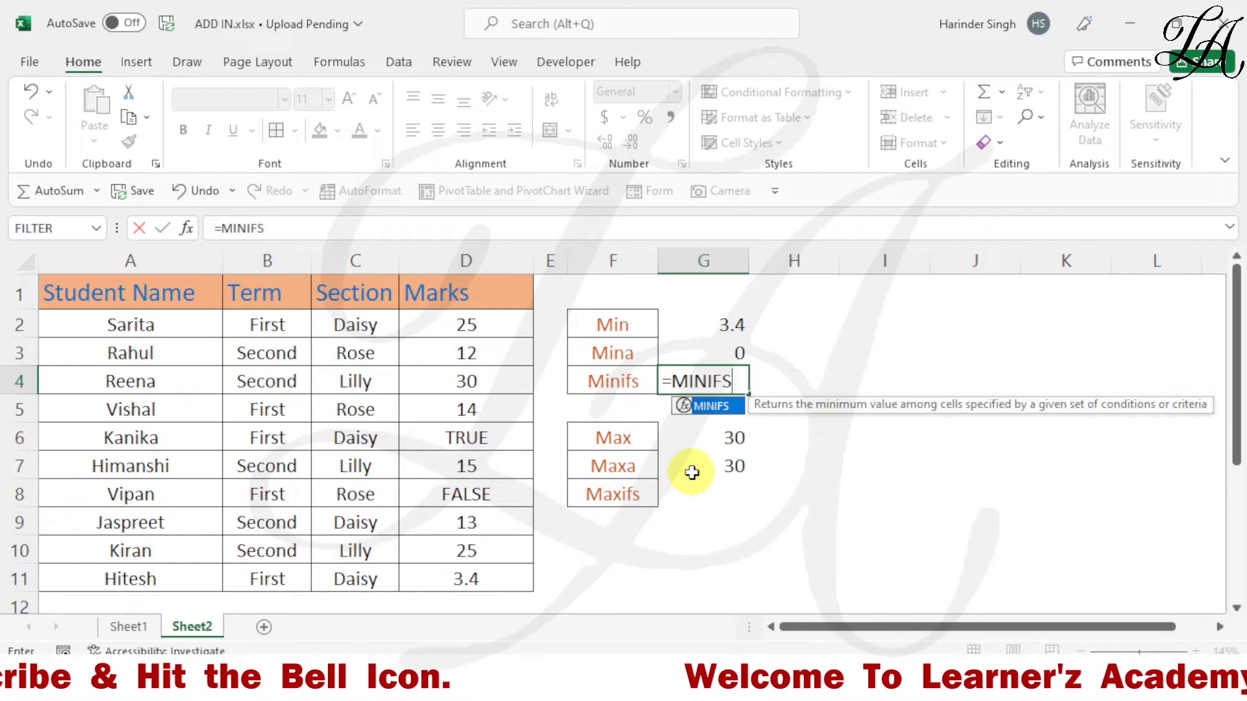
type("(")
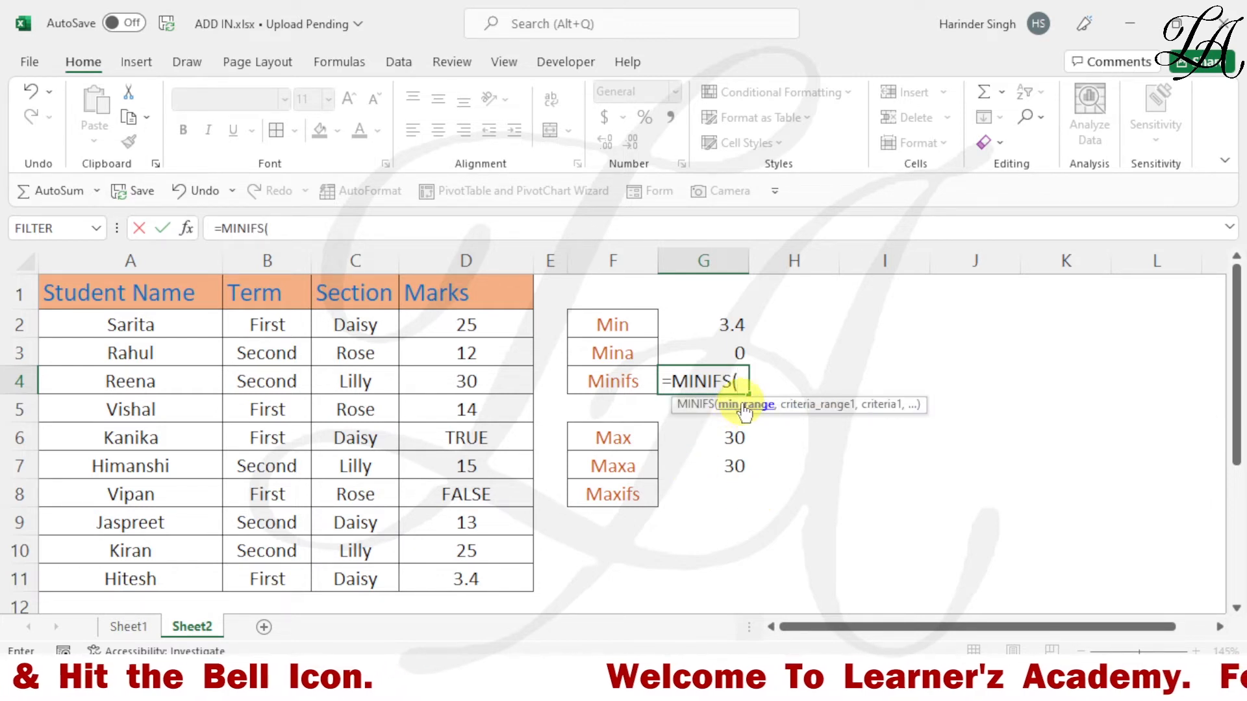
left_click_drag(487, 323, 504, 567)
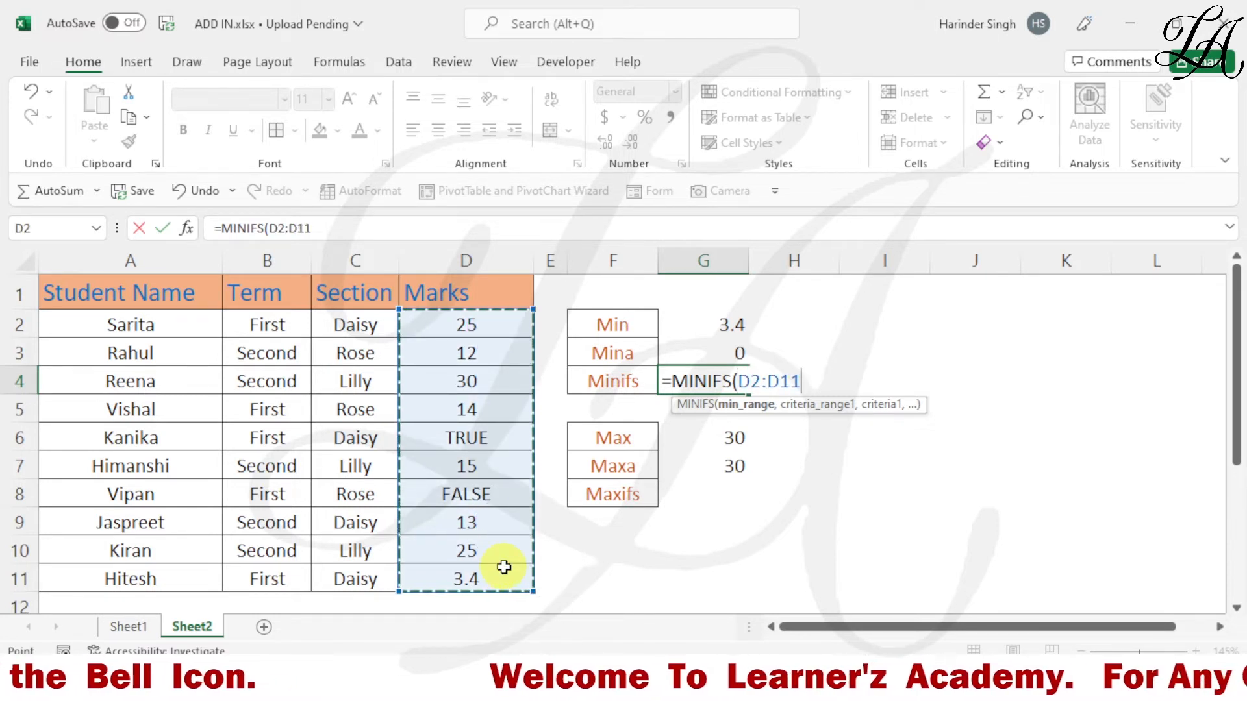
type(",")
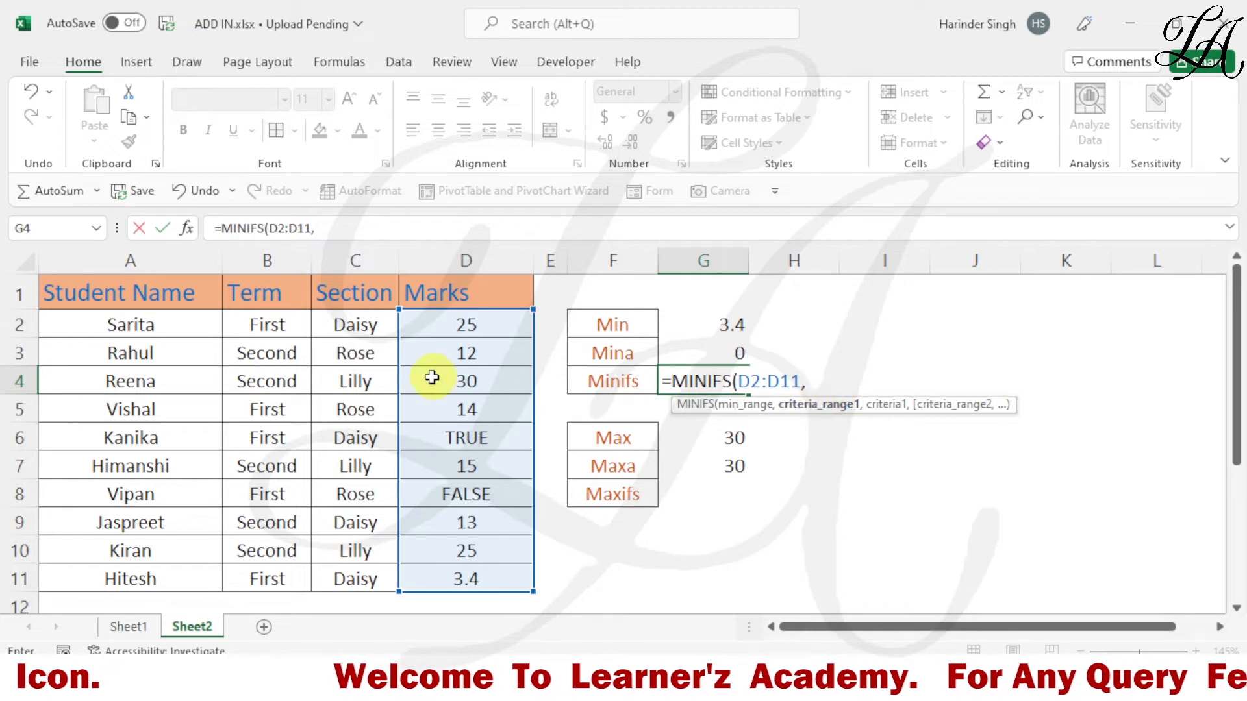
left_click_drag(298, 323, 290, 565)
type(",")
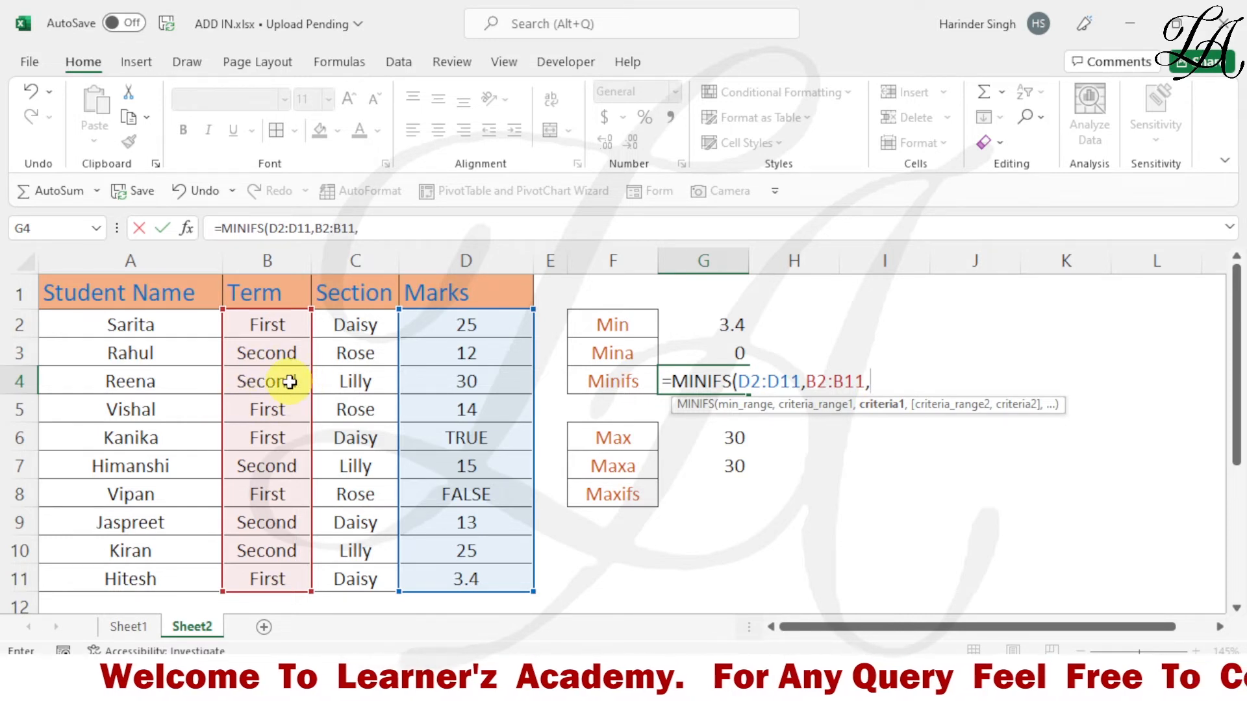
type("\" F")
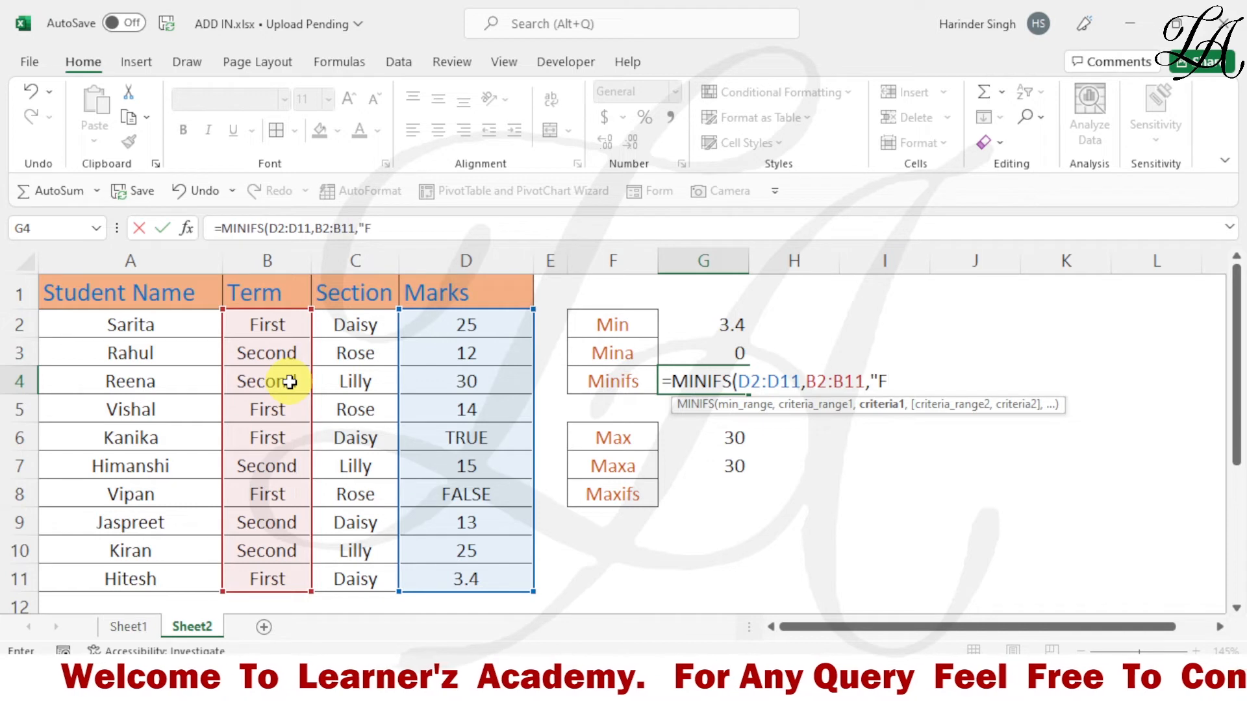
type("IRST\"")
key("BackSpace")
key("BackSpace")
key("BackSpace")
key("BackSpace")
key("BackSpace")
key("BackSpace")
key("BackSpace")
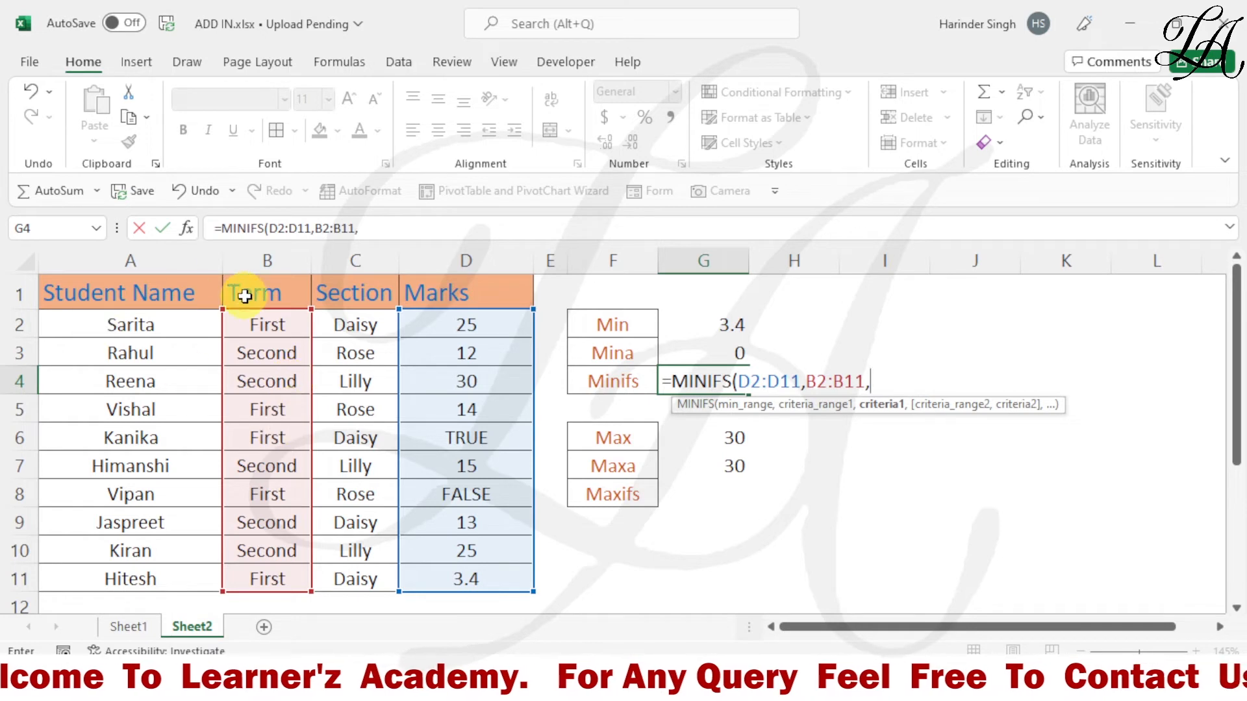
- Finish the MINIFS formula in G4 with B2 as first criterion, C2:C11 as second criteria range and C2 as its criterion
left_click(252, 326)
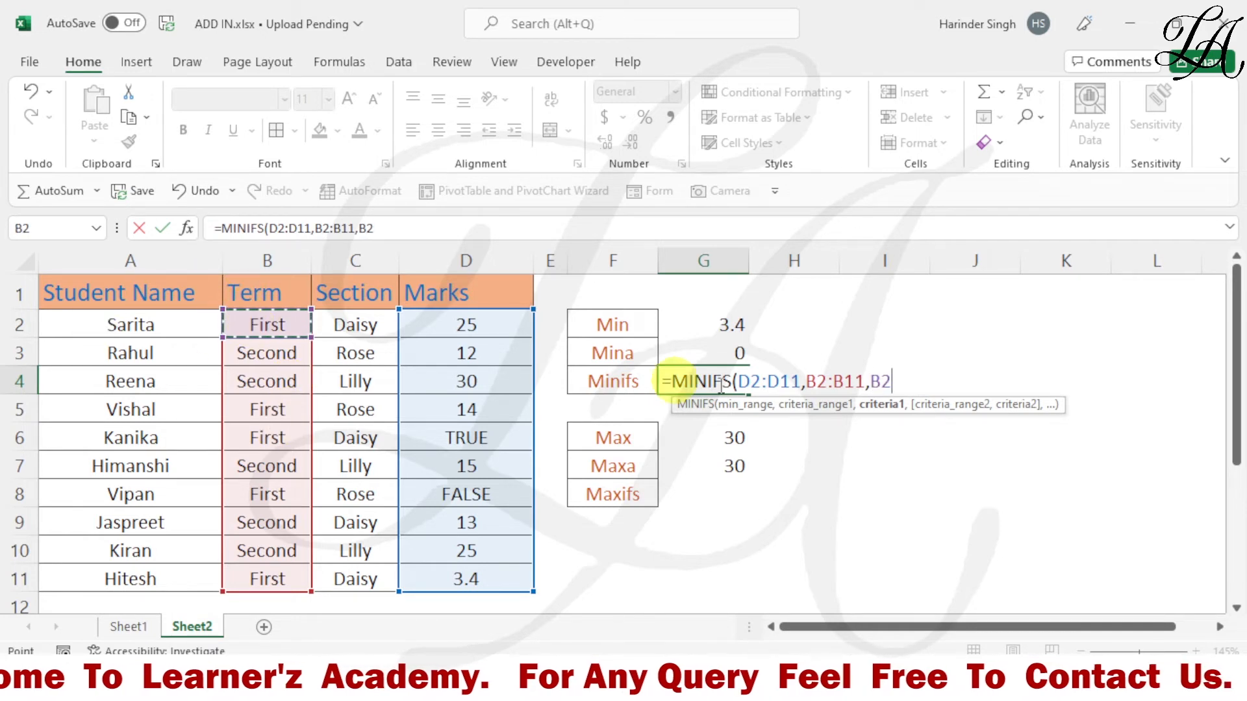
type(",")
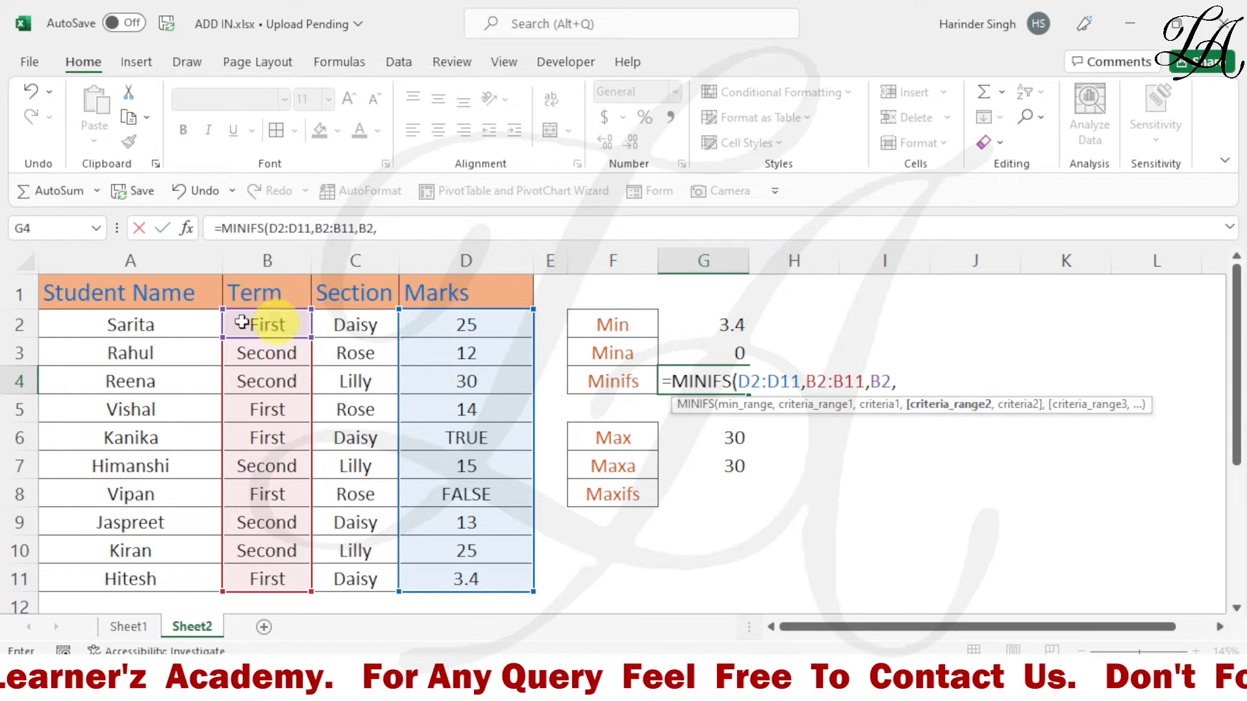
left_click_drag(355, 325, 389, 578)
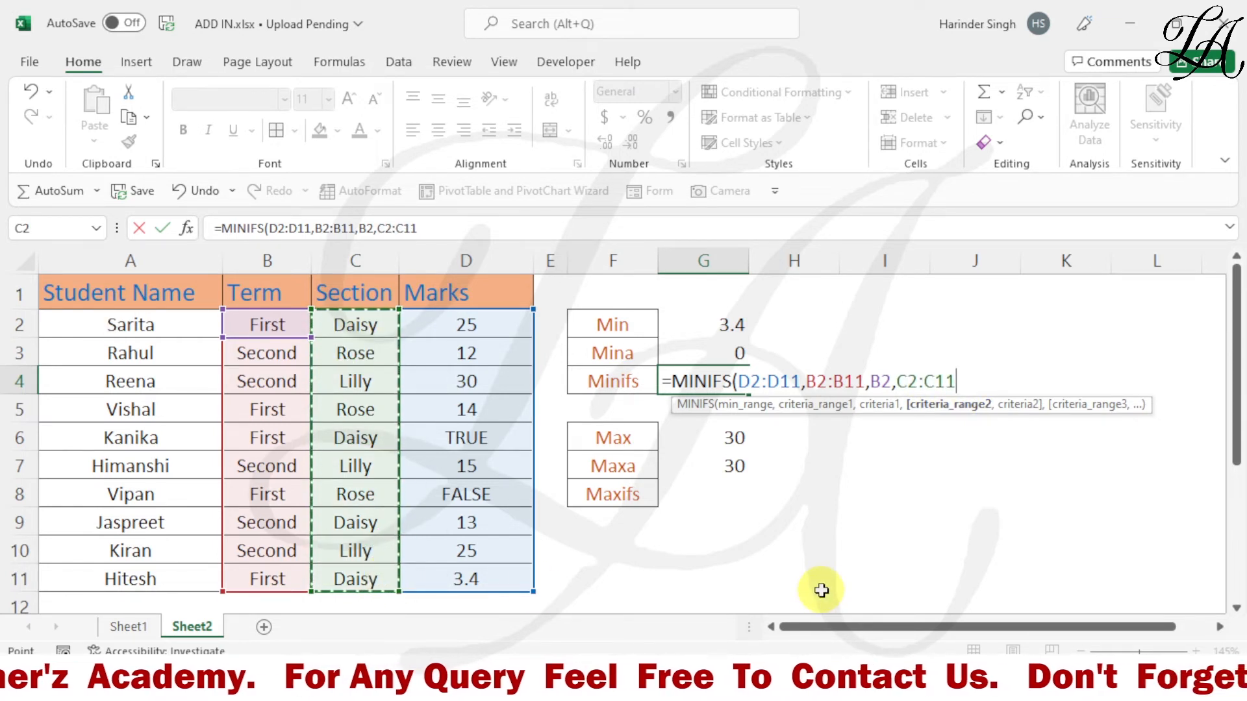
type(",")
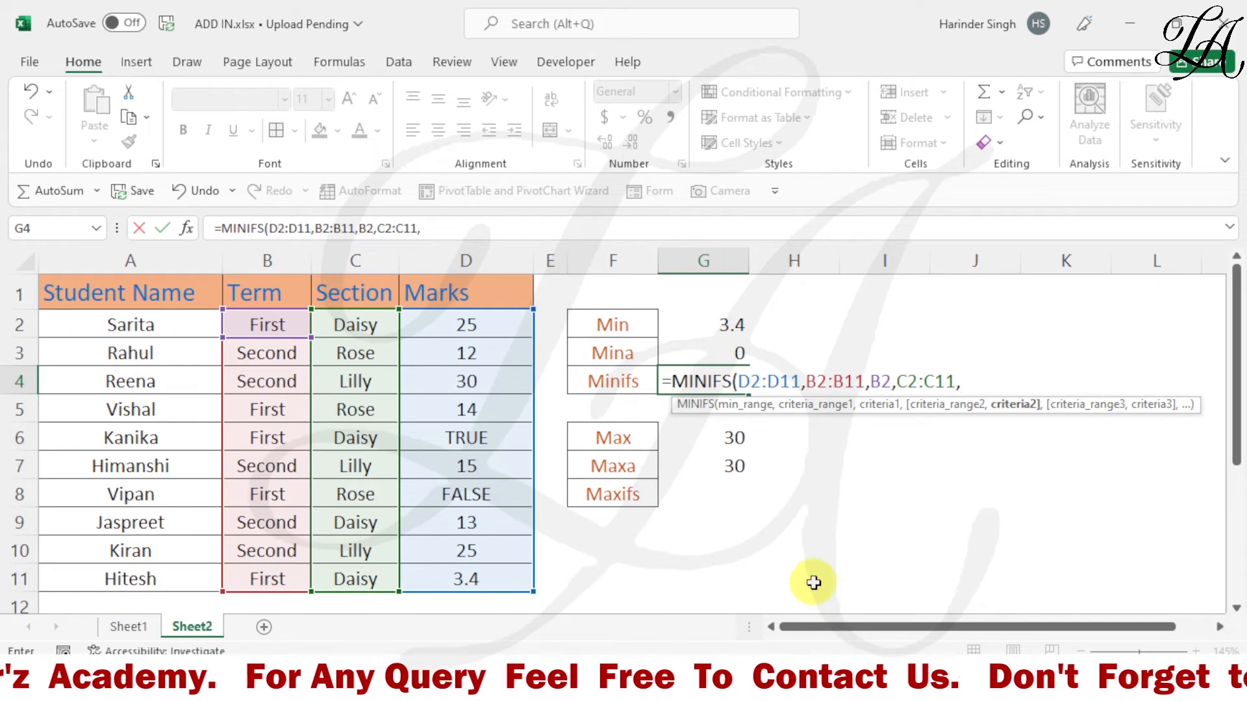
left_click(372, 328)
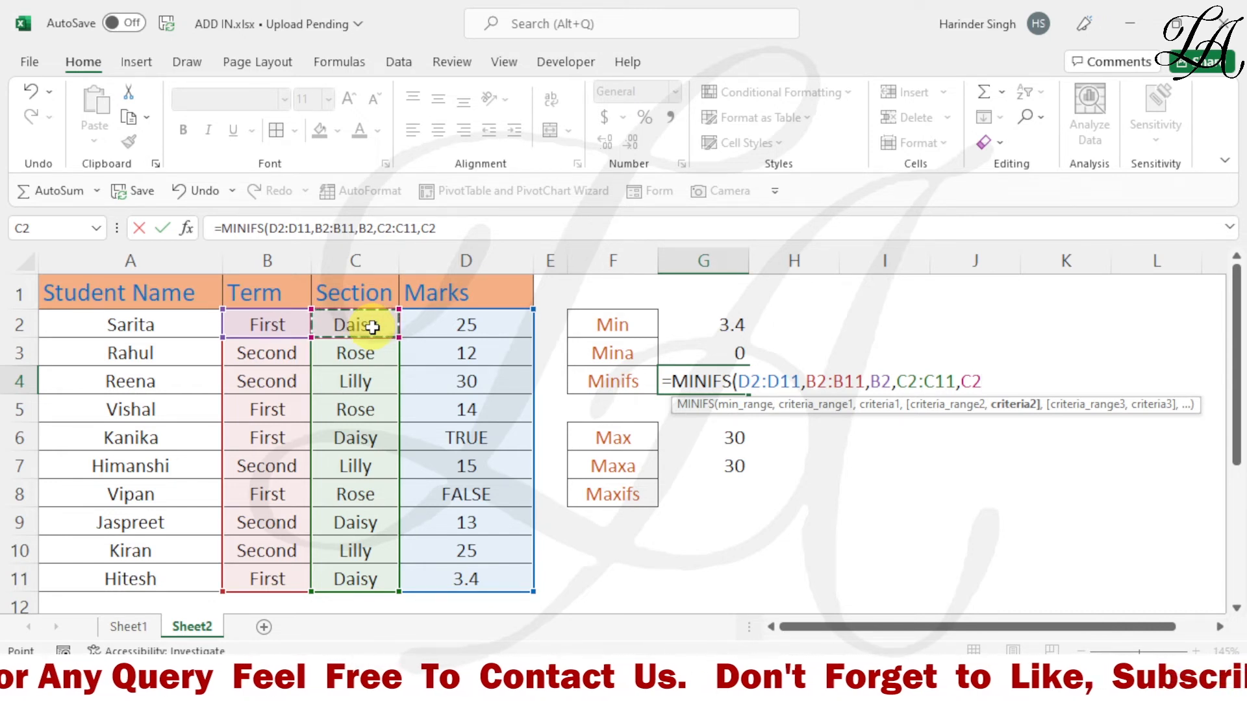
type(")")
key("Return")
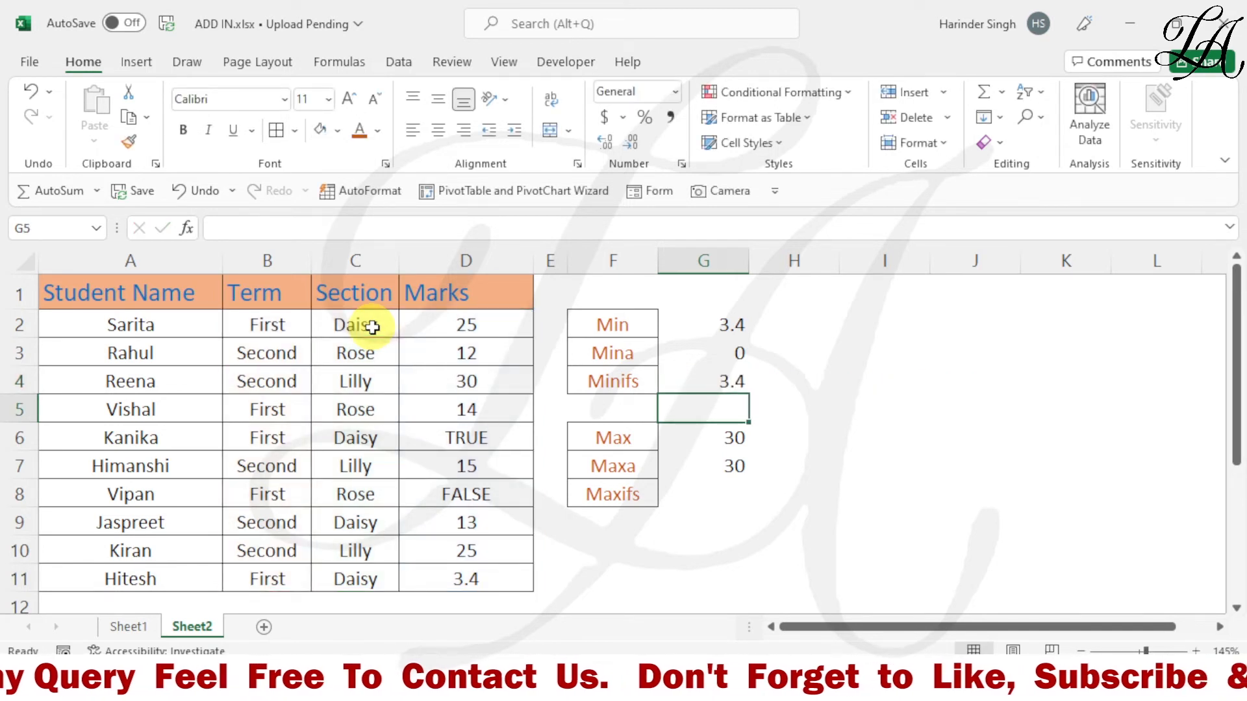
- Check the term, section and marks in row 11 against the MINIFS criteria, starting with the term in B2
left_click(465, 586)
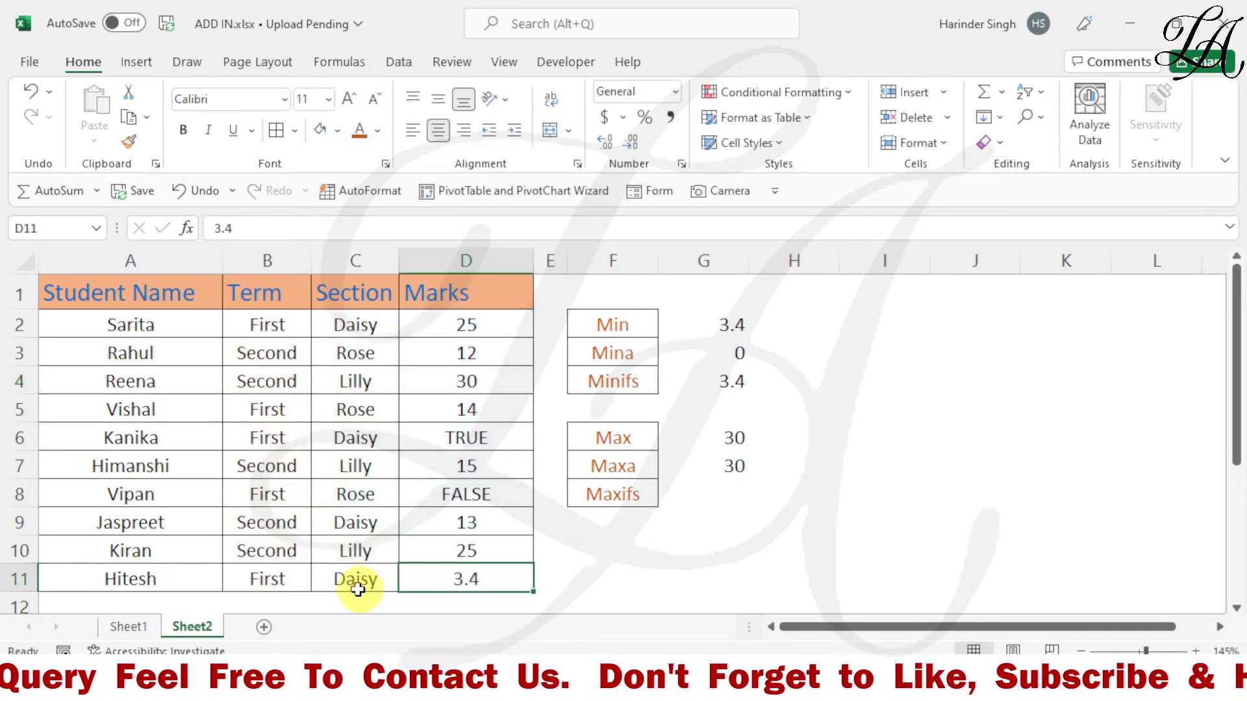
left_click_drag(270, 585, 450, 585)
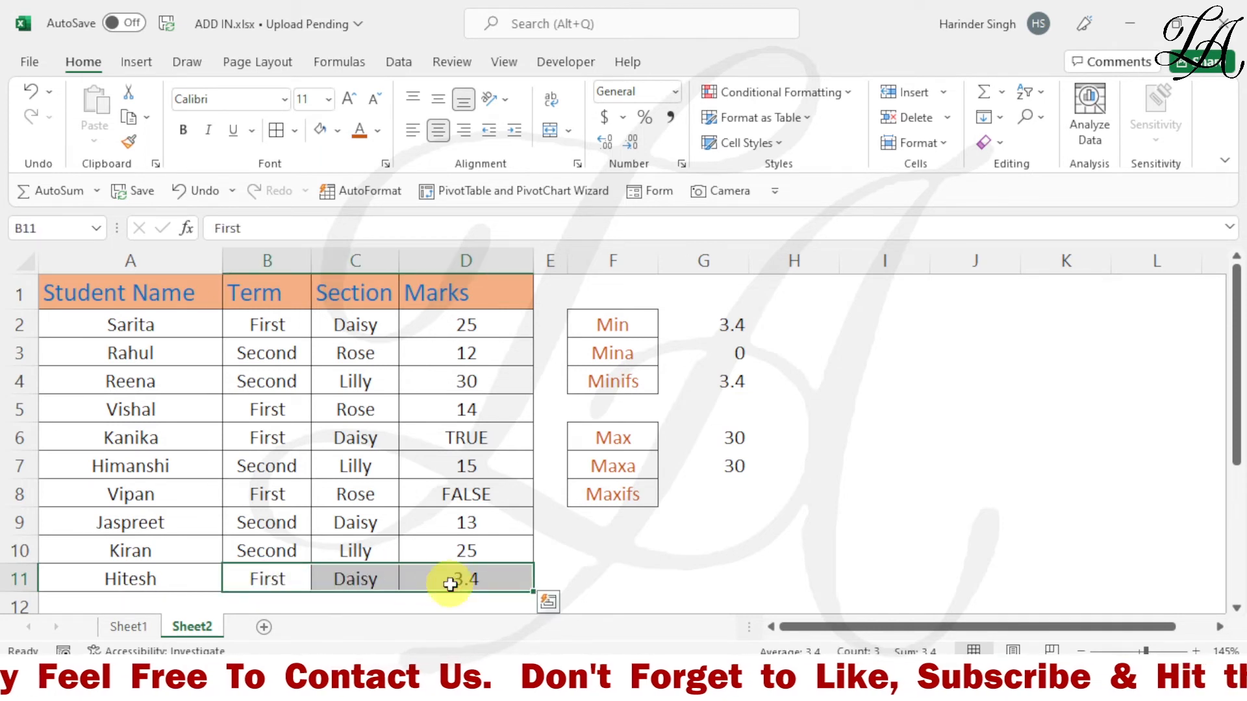
left_click(258, 326)
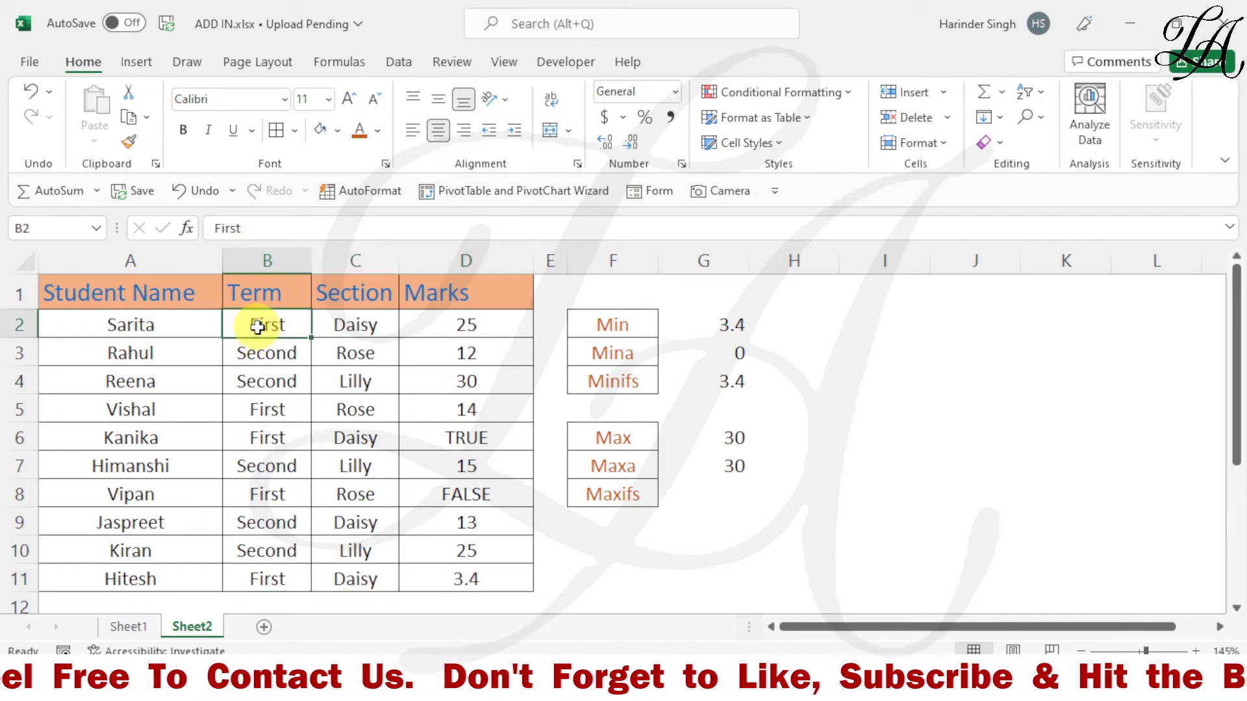